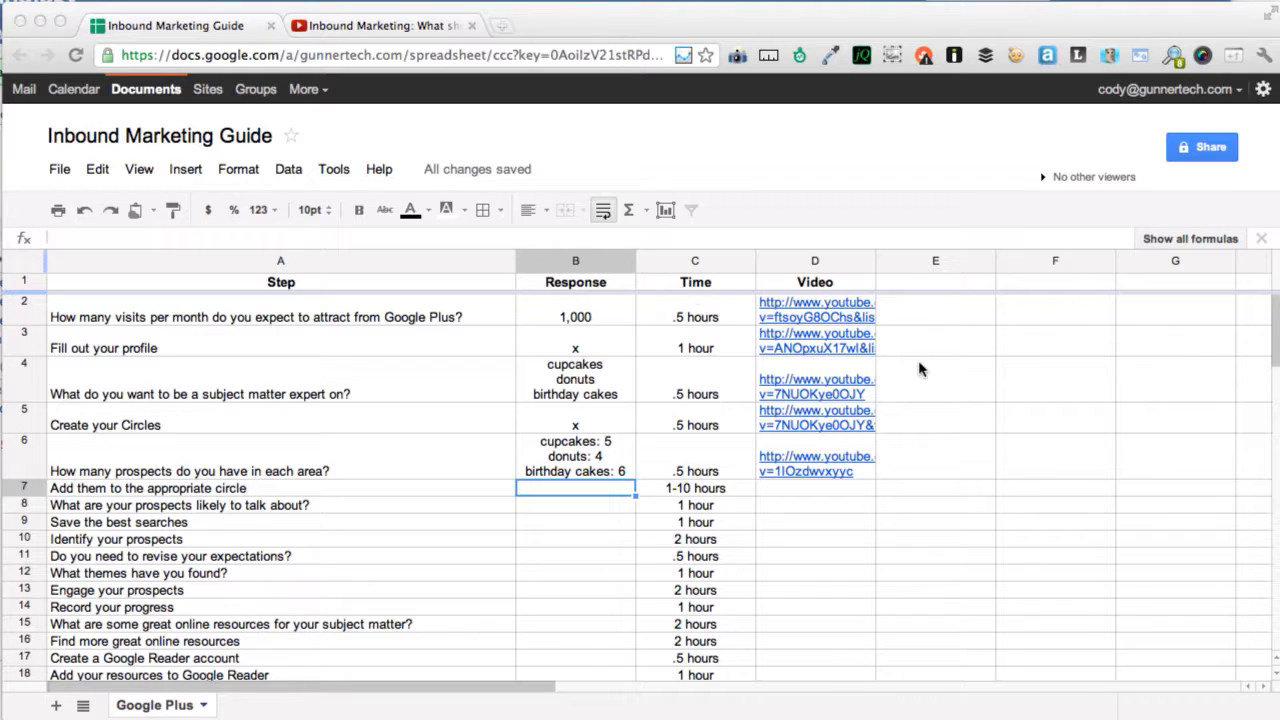
Step: Choose the 1-10 hours time estimate for this step and check the nearby cells B6–C7
left_click(727, 488)
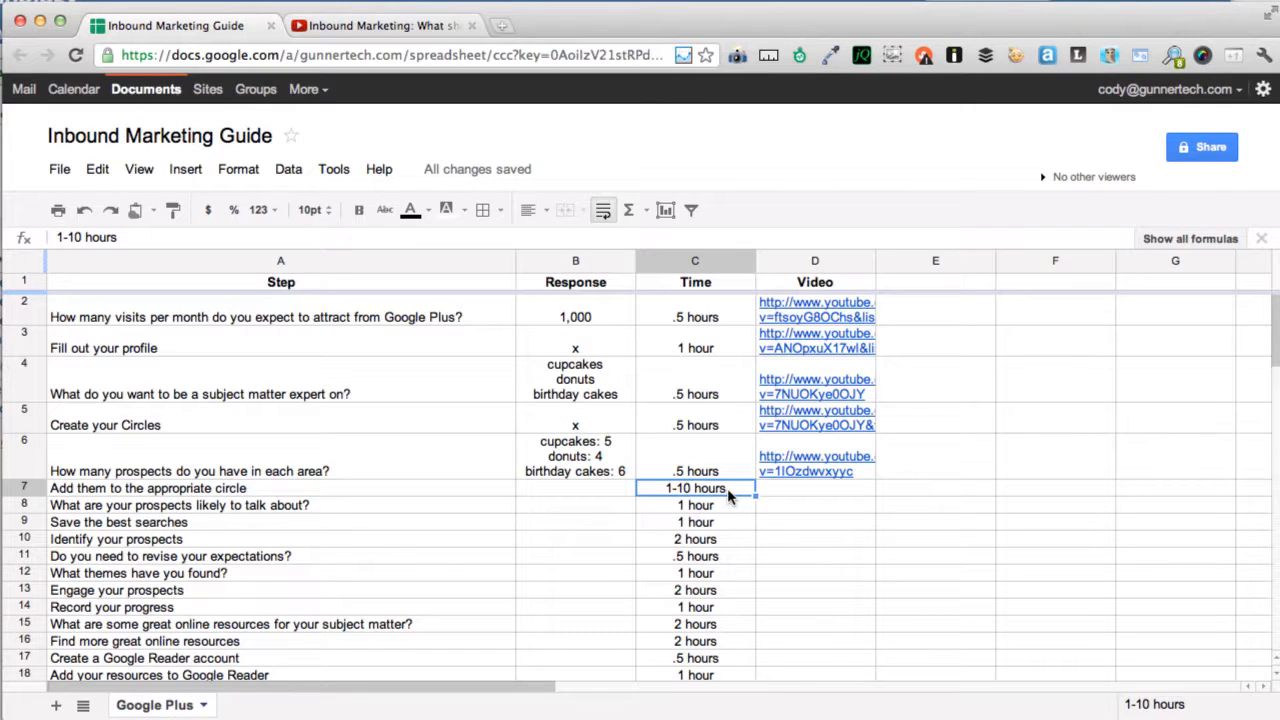
key("Left")
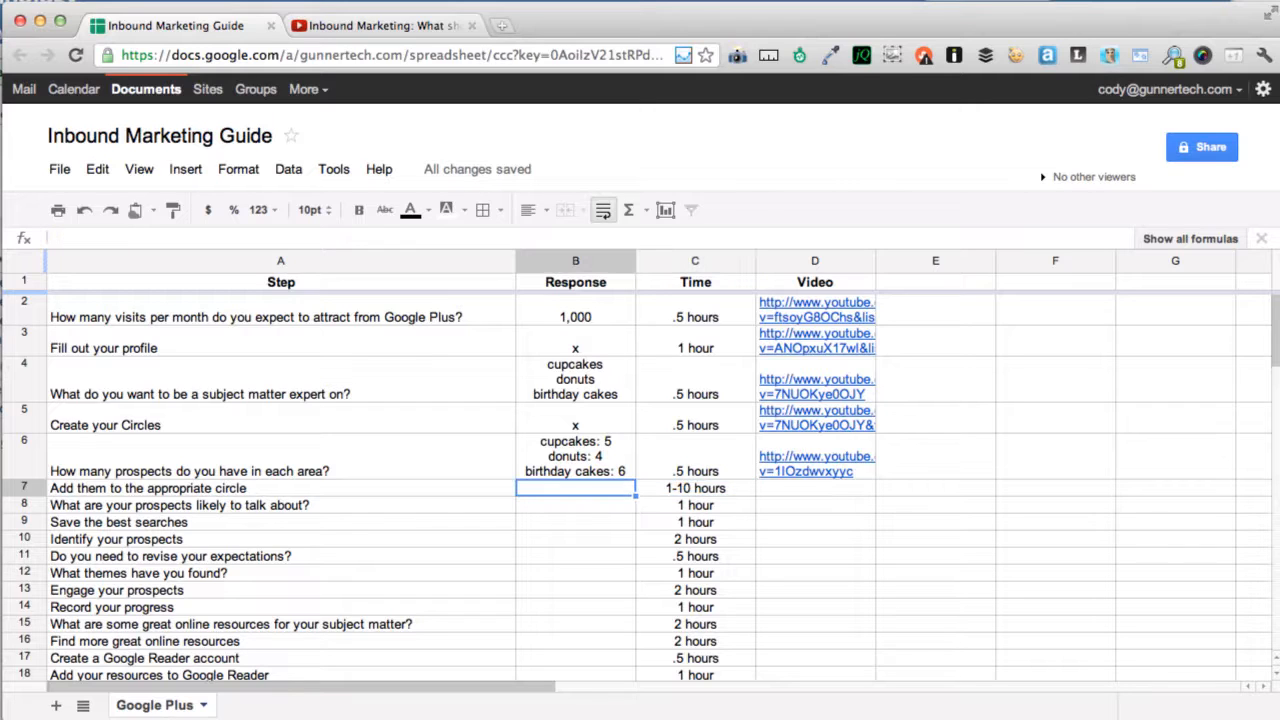
key("Up")
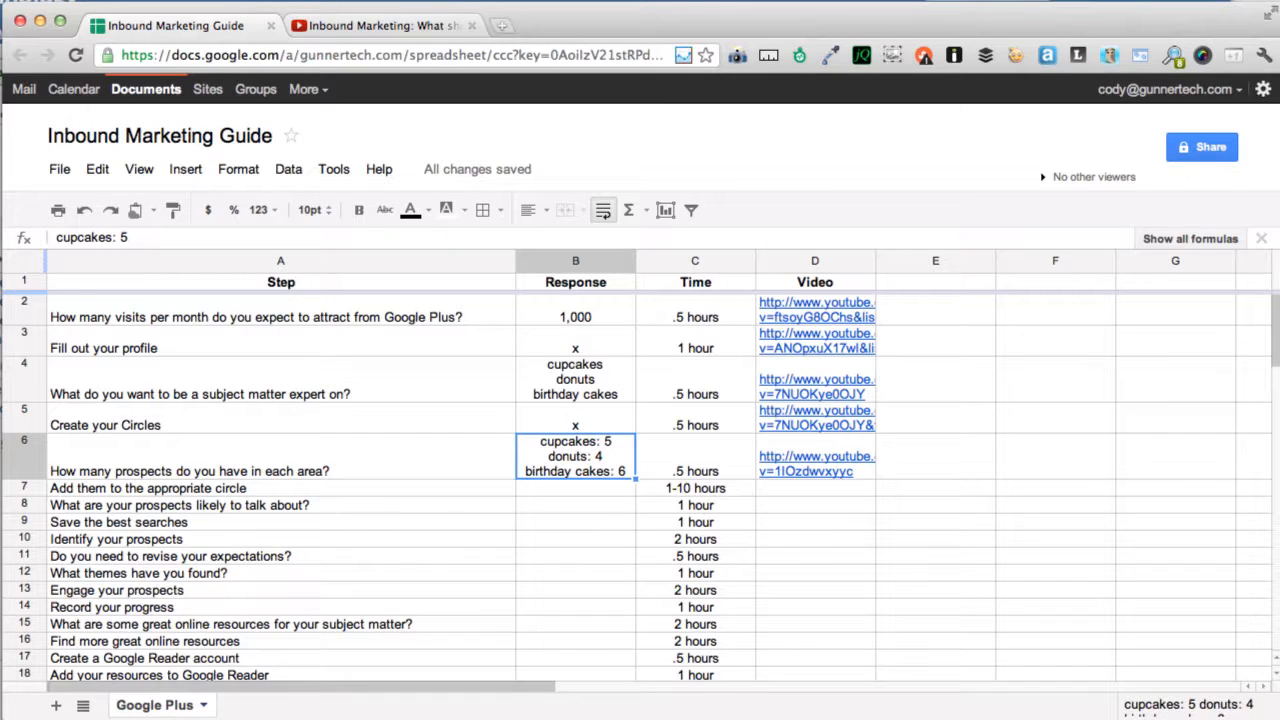
key("Down")
key("Right")
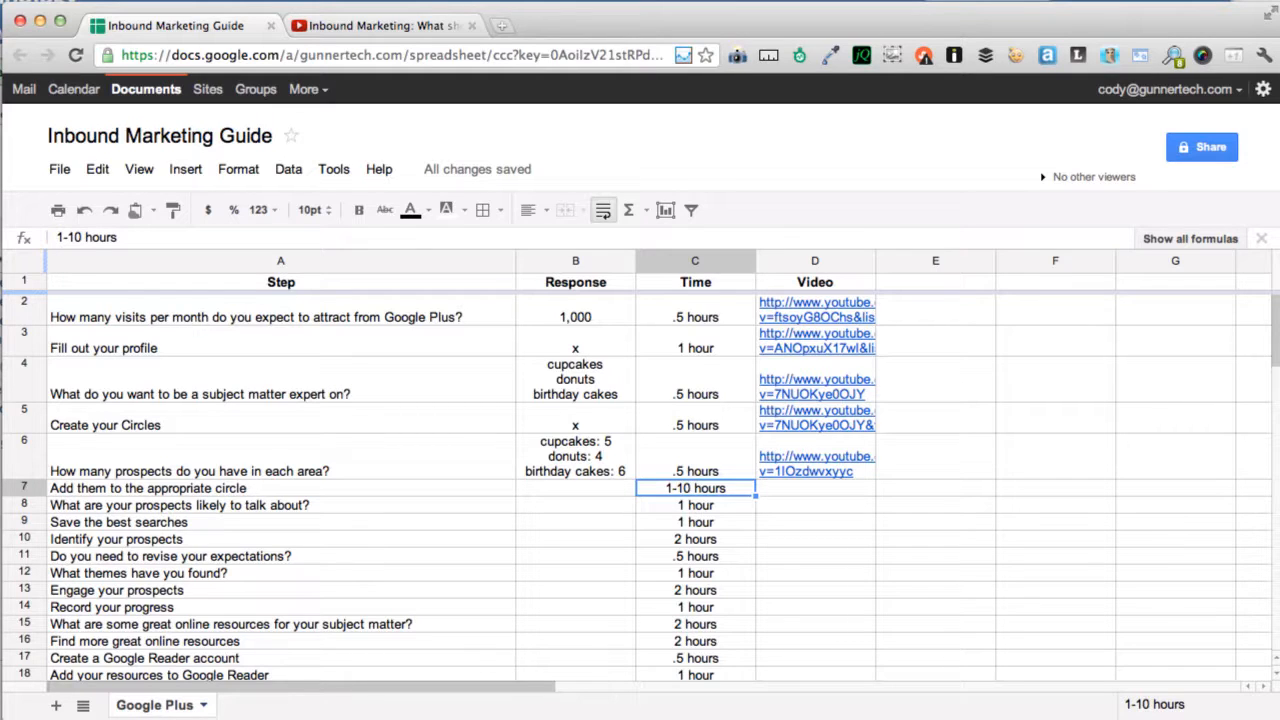
key("Left")
key("Right")
key("Left")
key("Up")
key("Down")
key("Right")
Step: Return to the Google+ Circles page with the empty Cupcake, Donut and Birthday Cake circles
key("super+Tab")
key("super+Tab")
key("super+Tab")
key("super+Tab")
key("super+Tab")
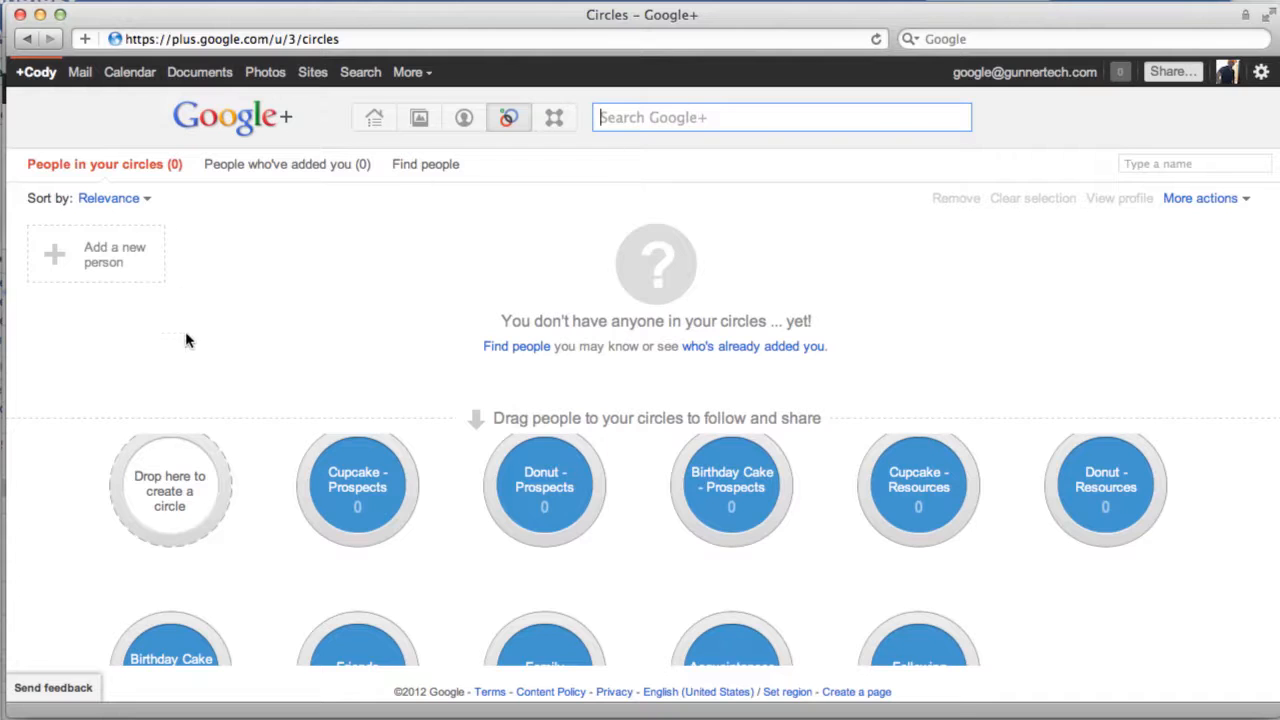
mouse_move(210, 503)
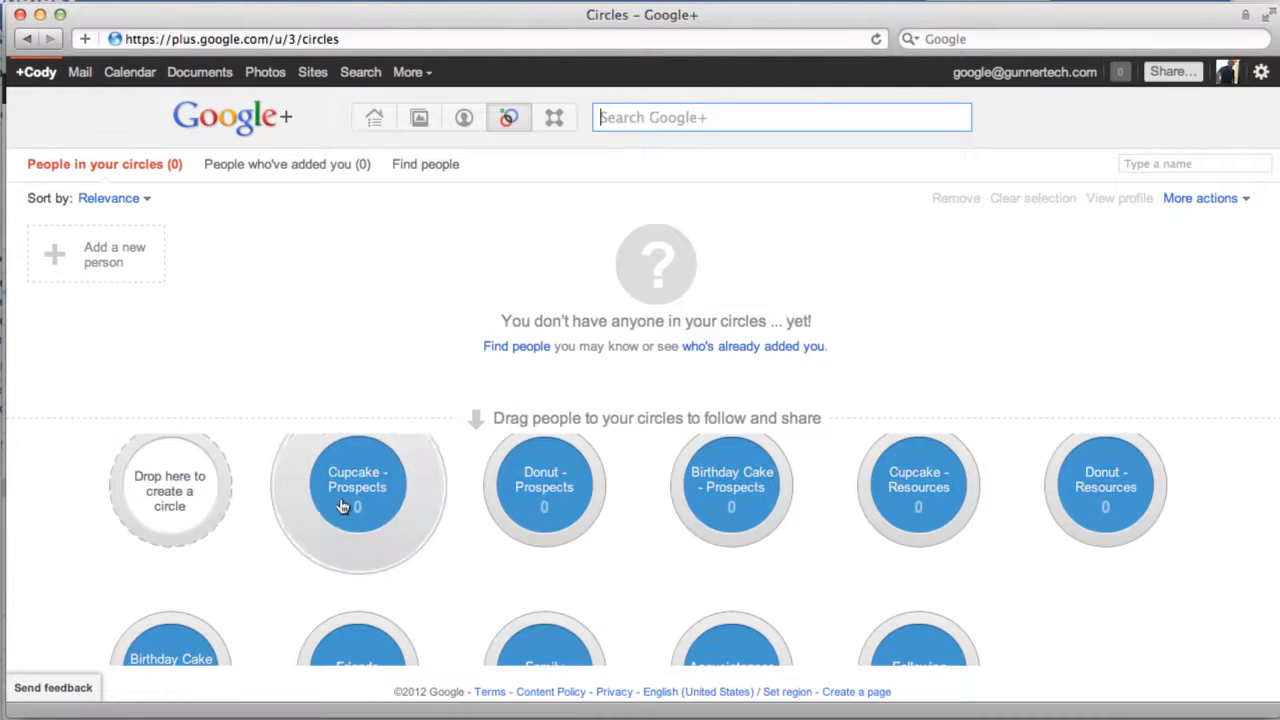
mouse_move(361, 502)
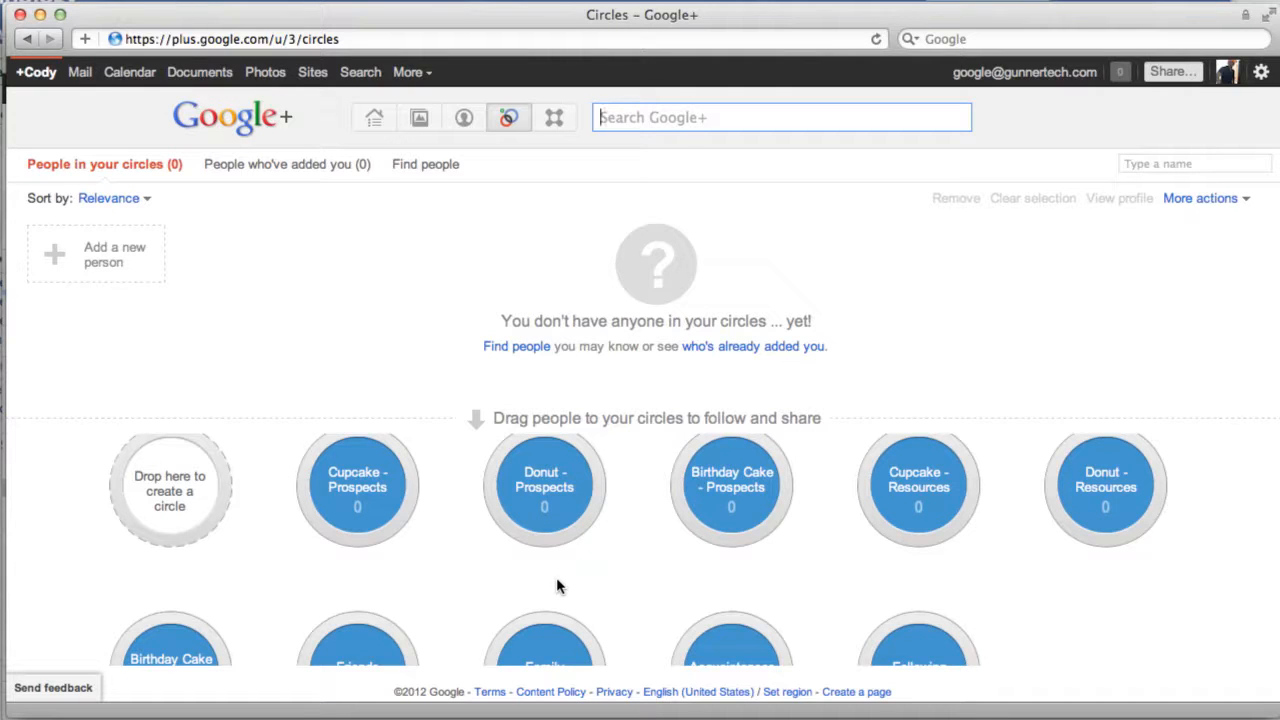
scroll(556, 587, "up", 1)
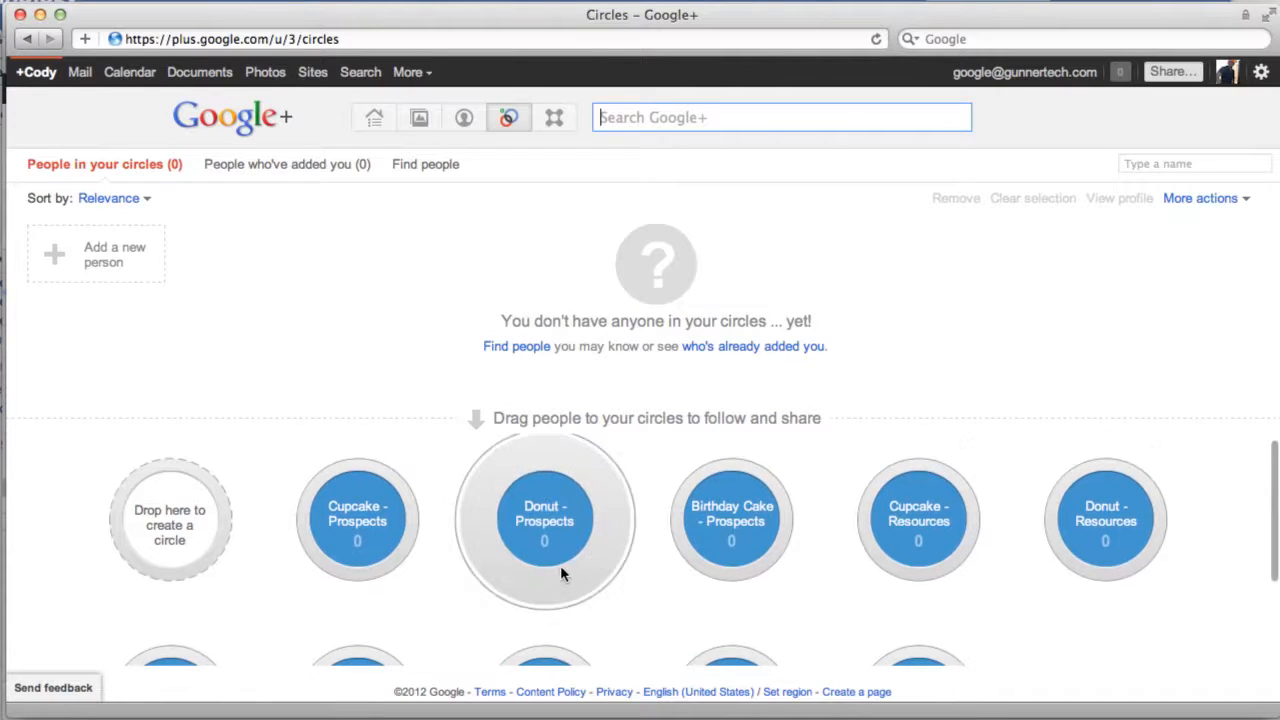
left_click(656, 122)
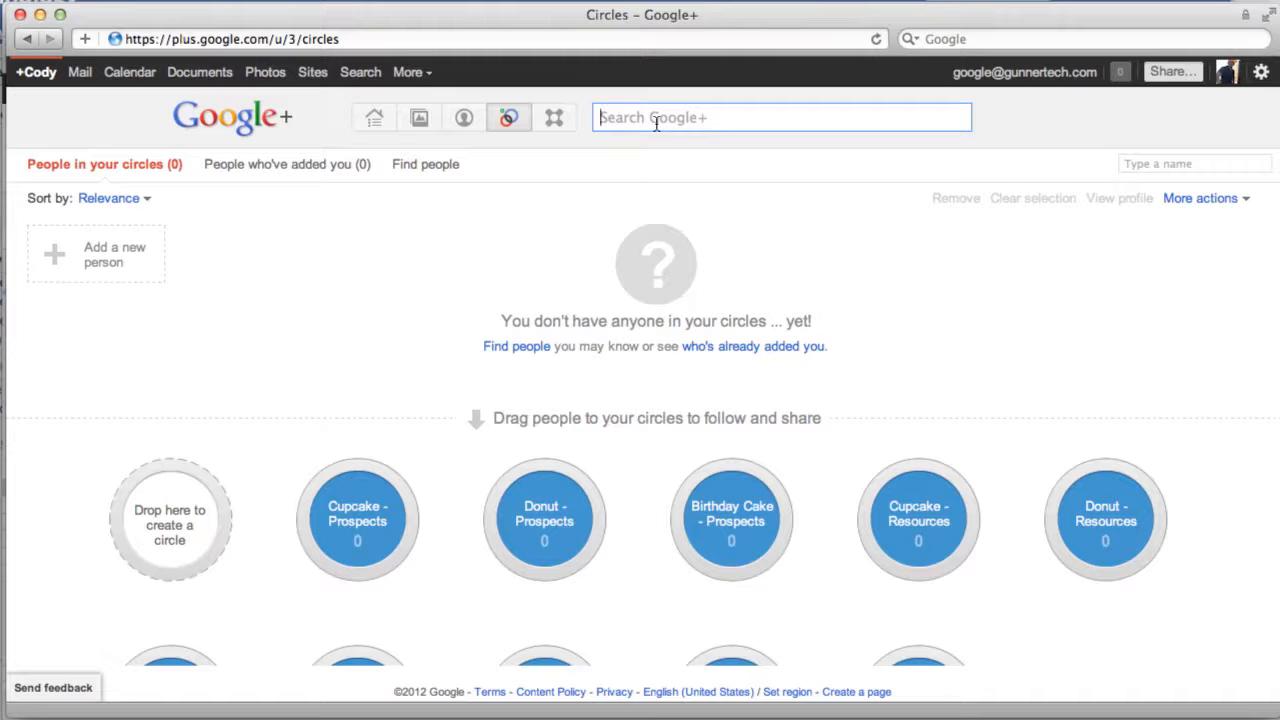
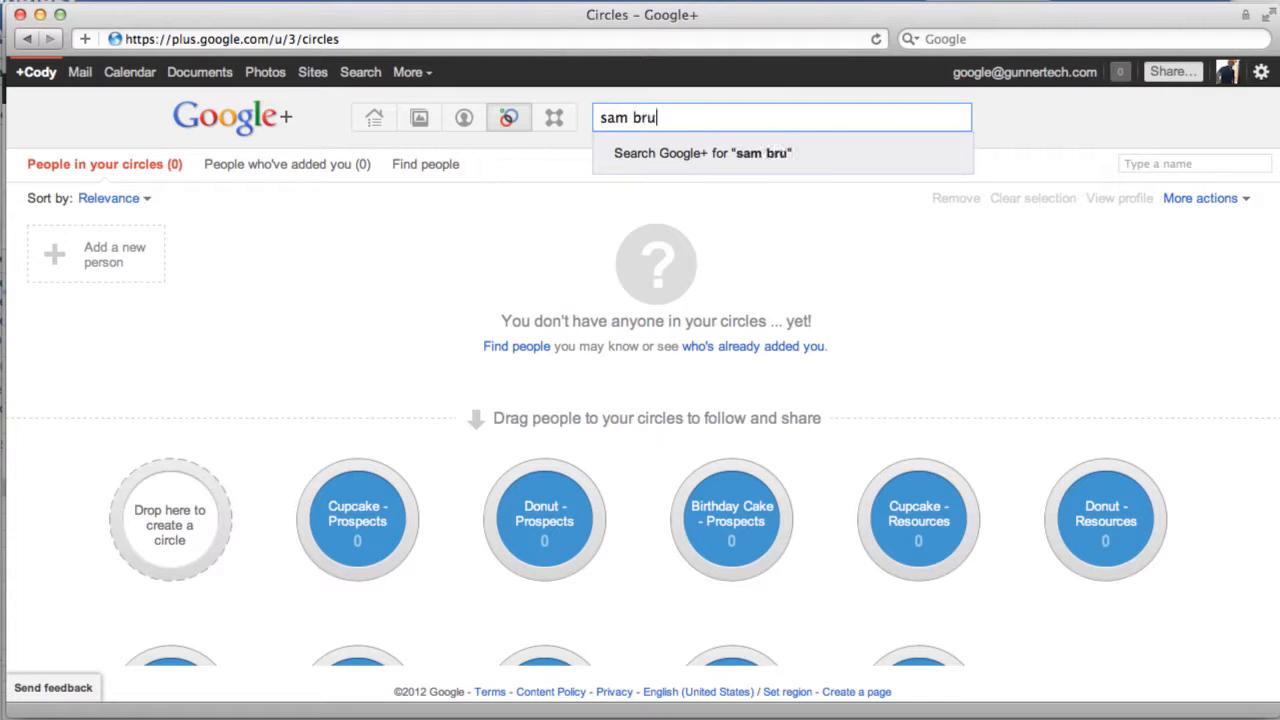
Step: Search for the prospect by name and add them to Birthday Cake - Prospects and Donut - Prospects
key("Return")
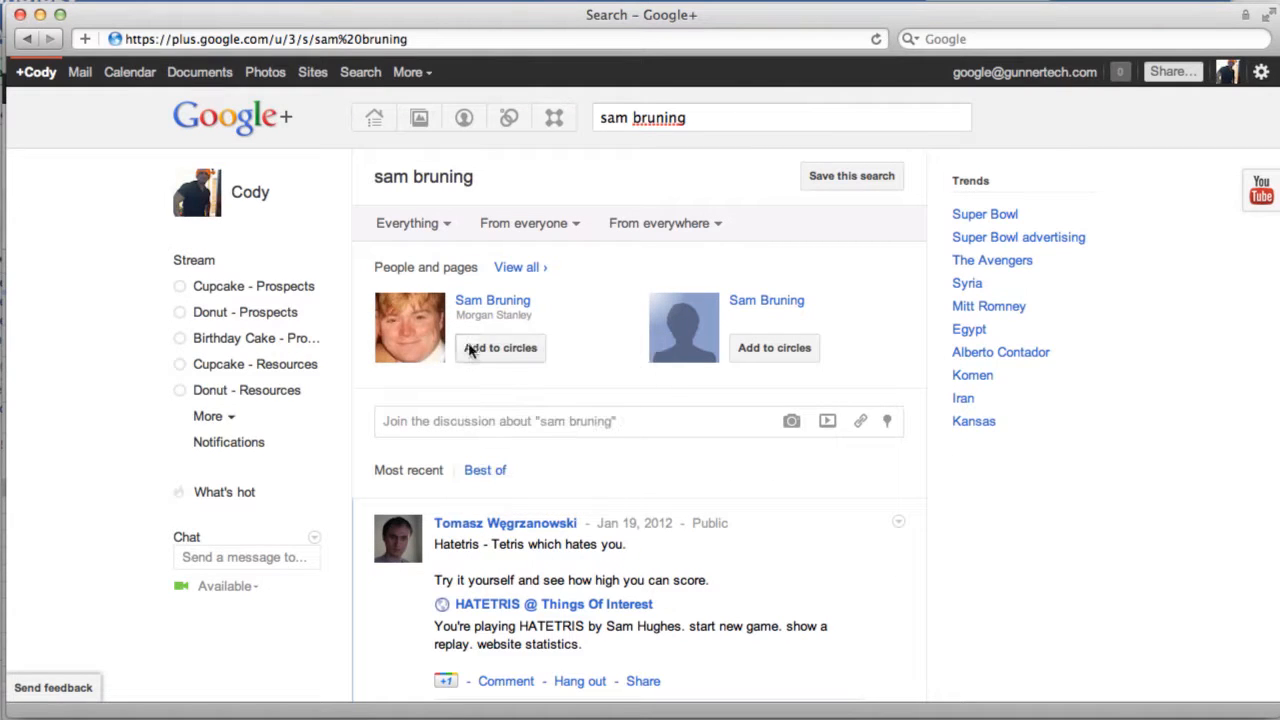
mouse_move(470, 350)
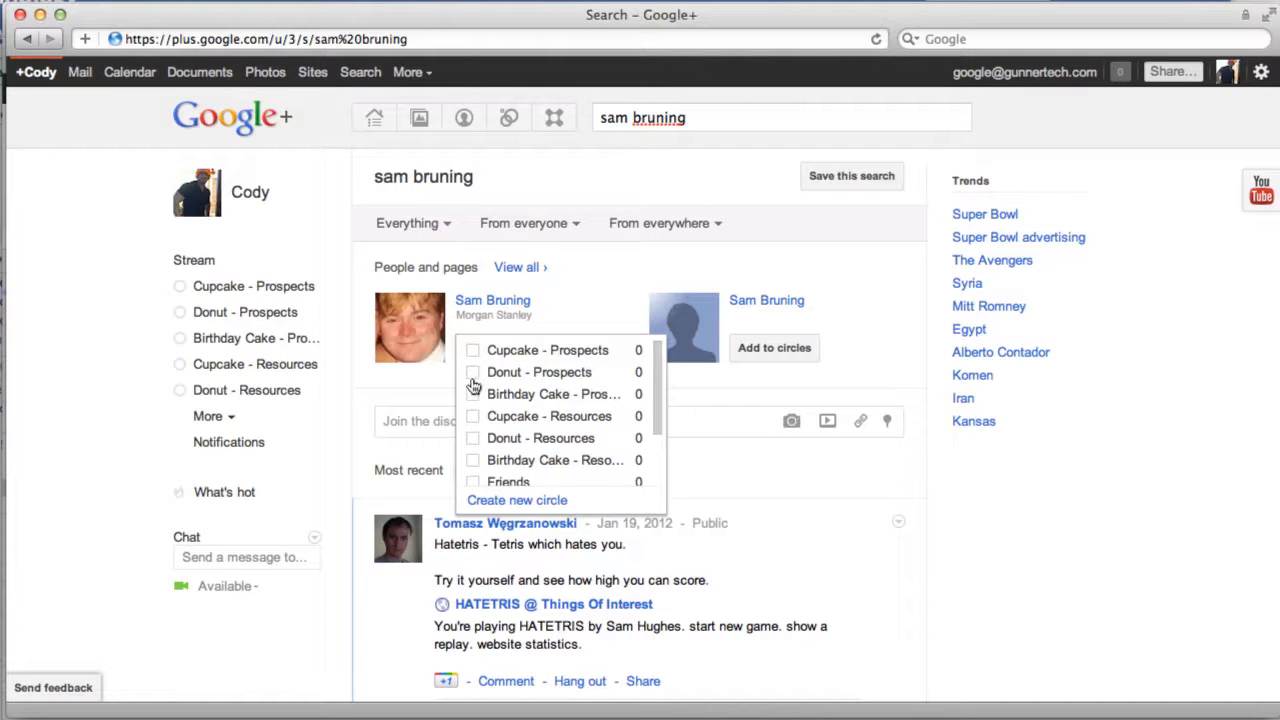
left_click(473, 395)
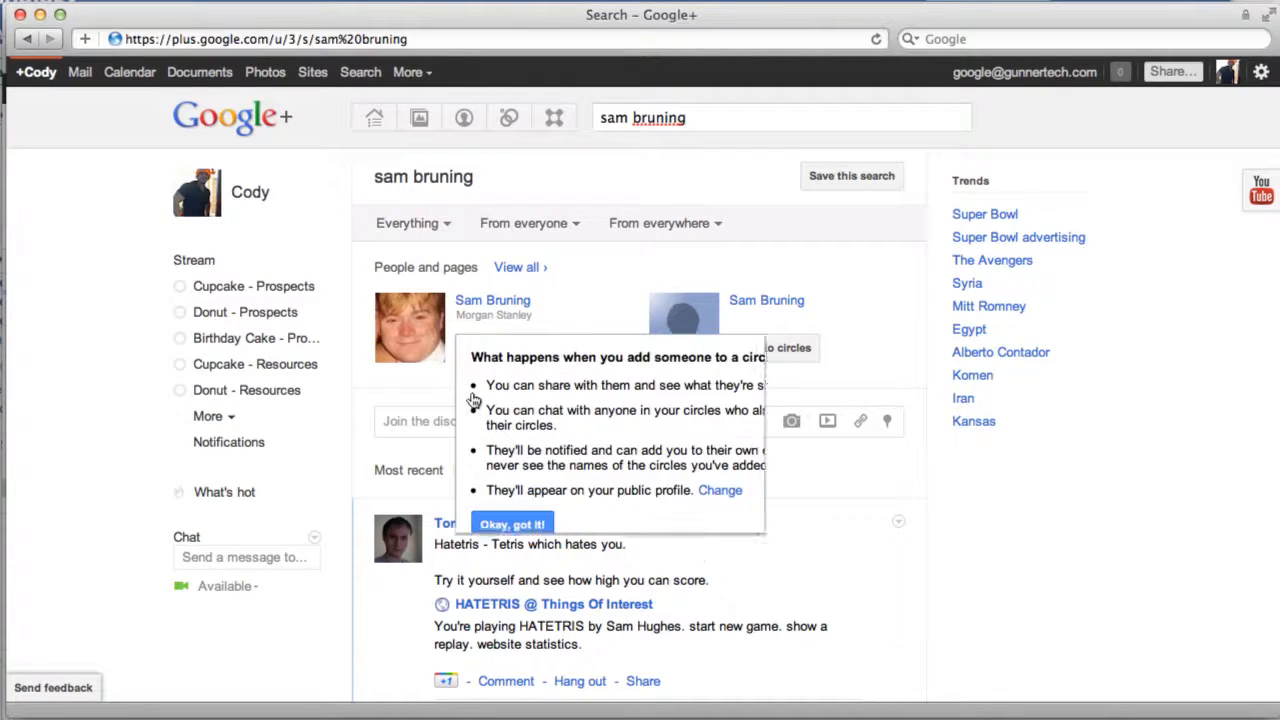
left_click(497, 528)
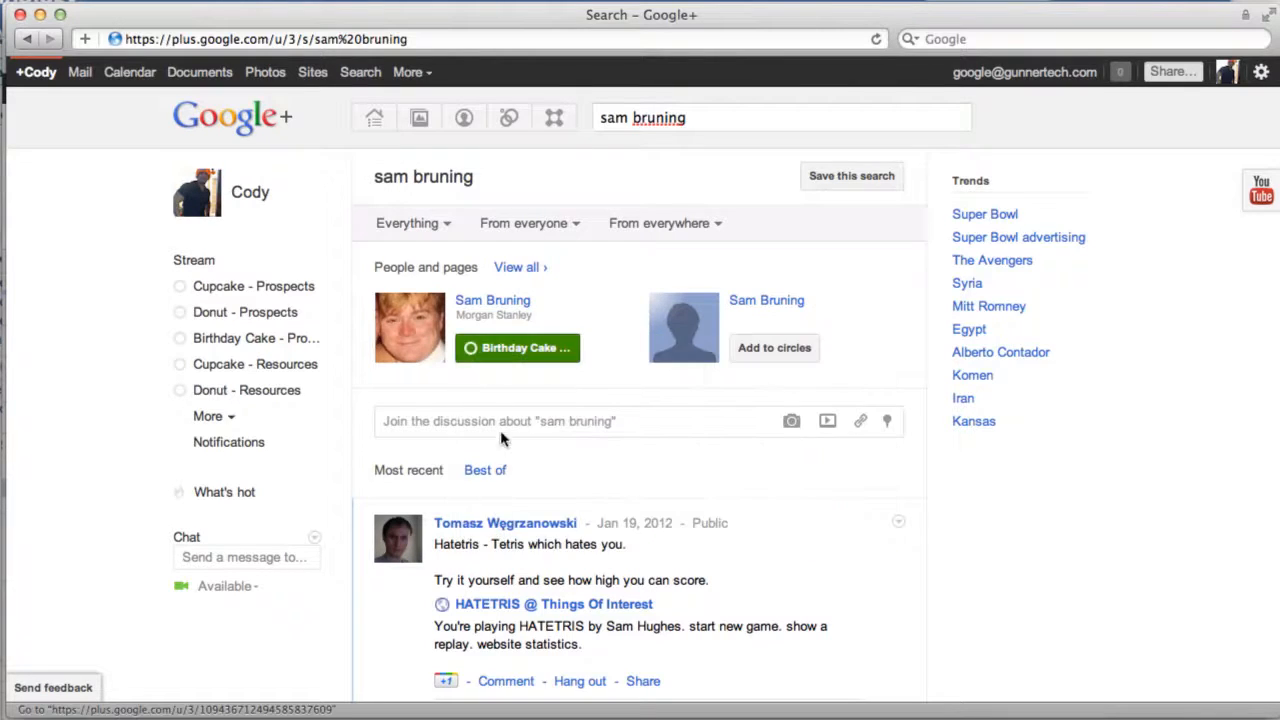
mouse_move(517, 357)
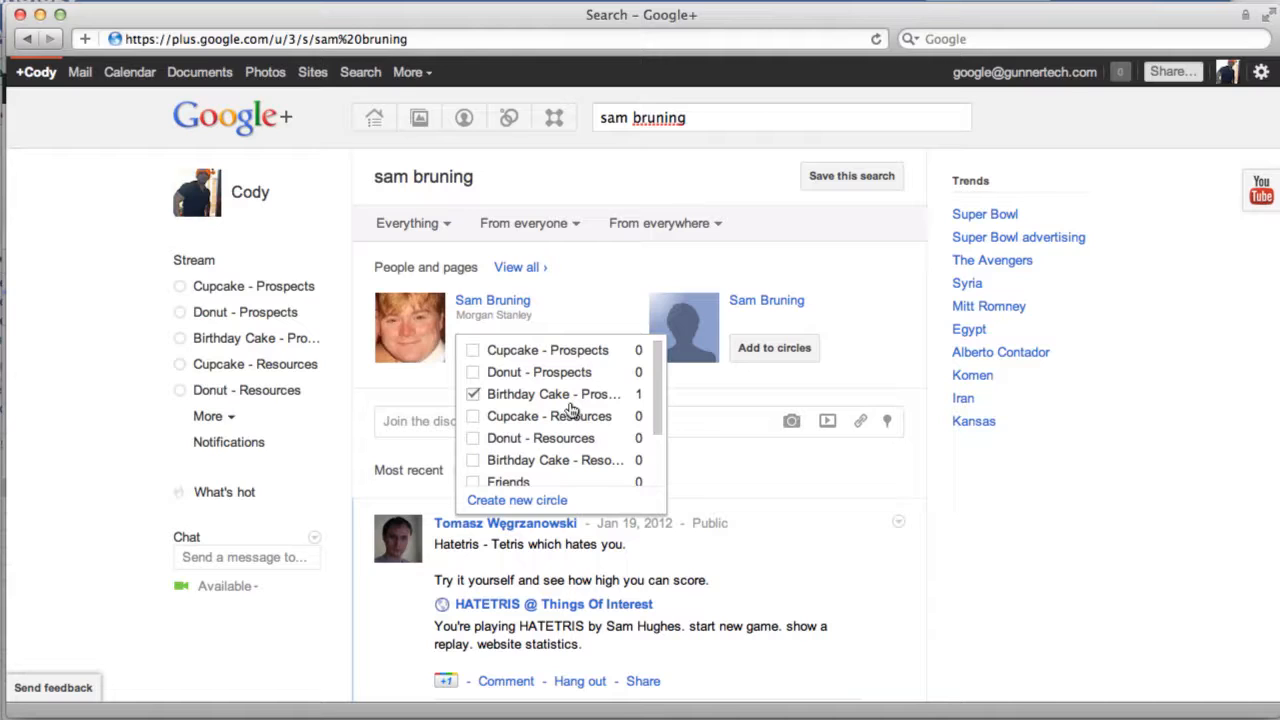
left_click(475, 375)
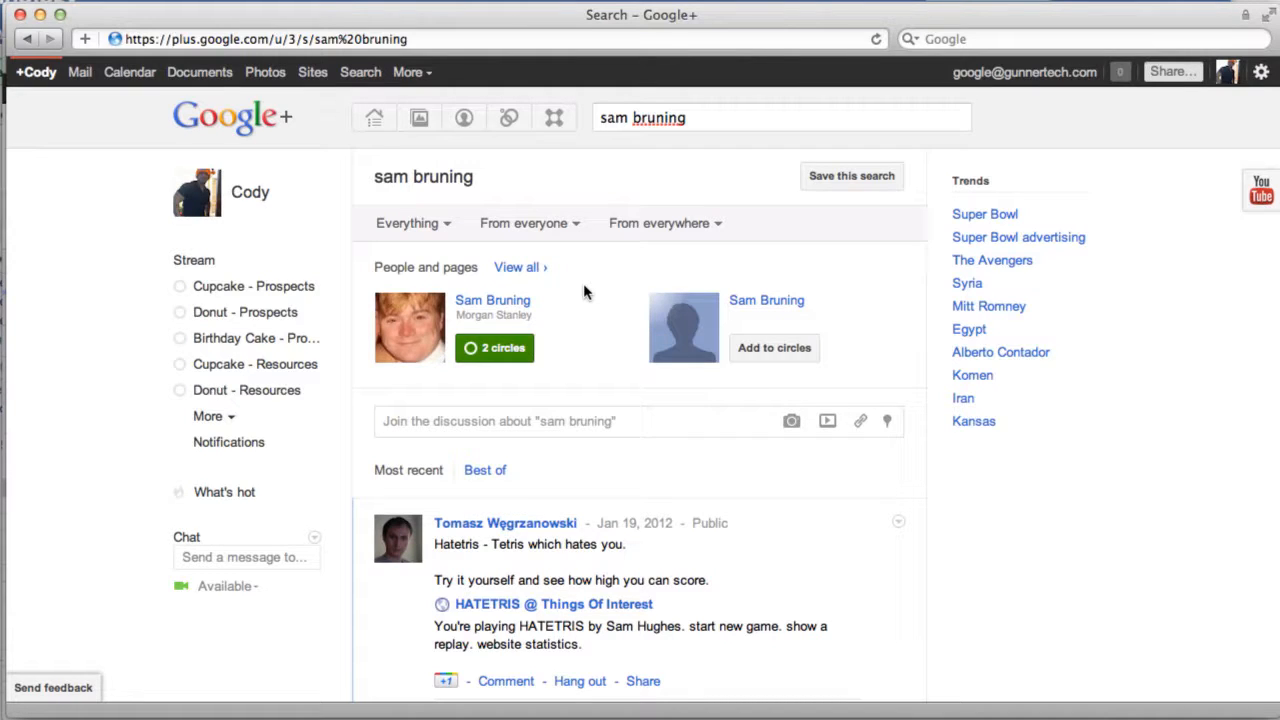
Step: Search for the next prospect by name, add him to Cupcake - Prospects, and open his profile
triple_click(678, 123)
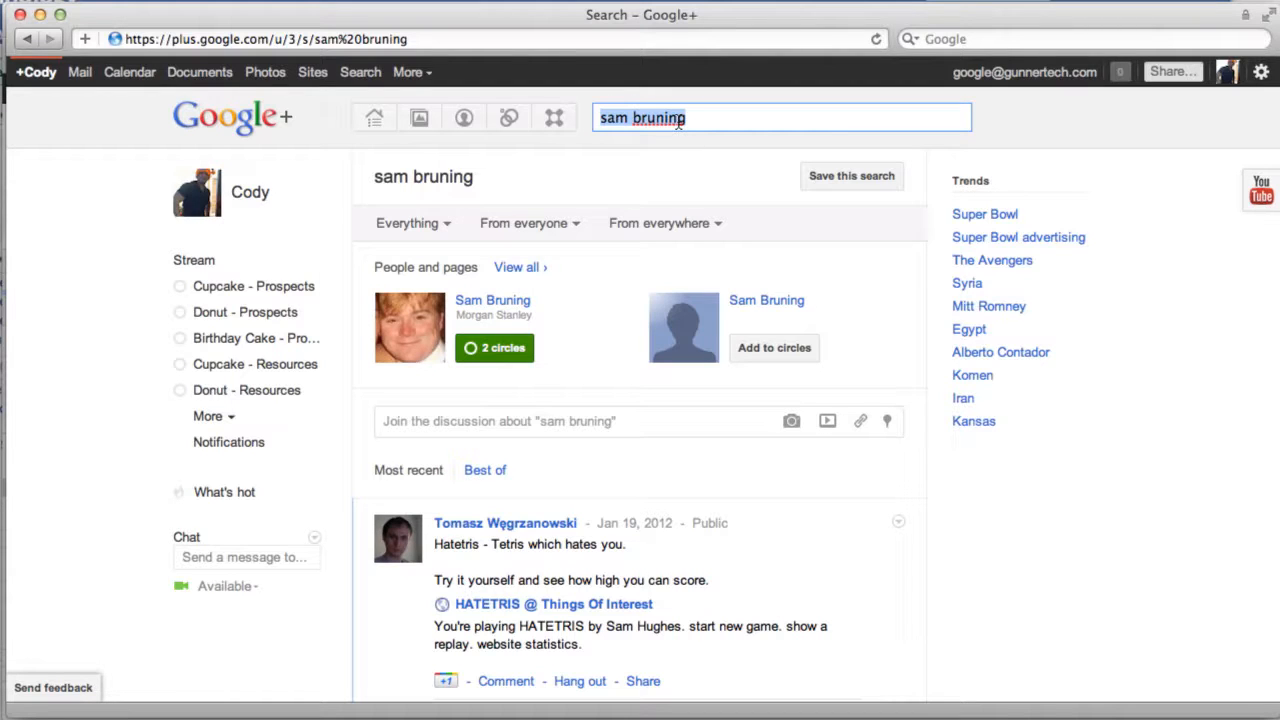
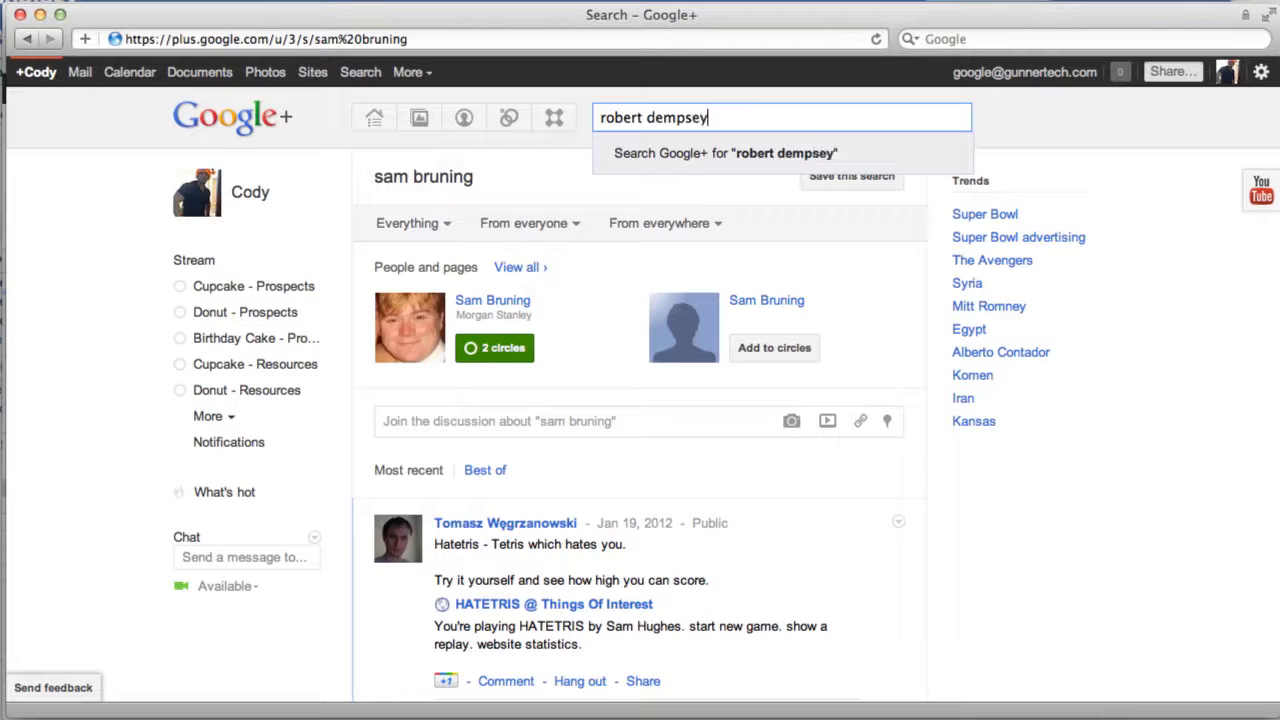
key("Return")
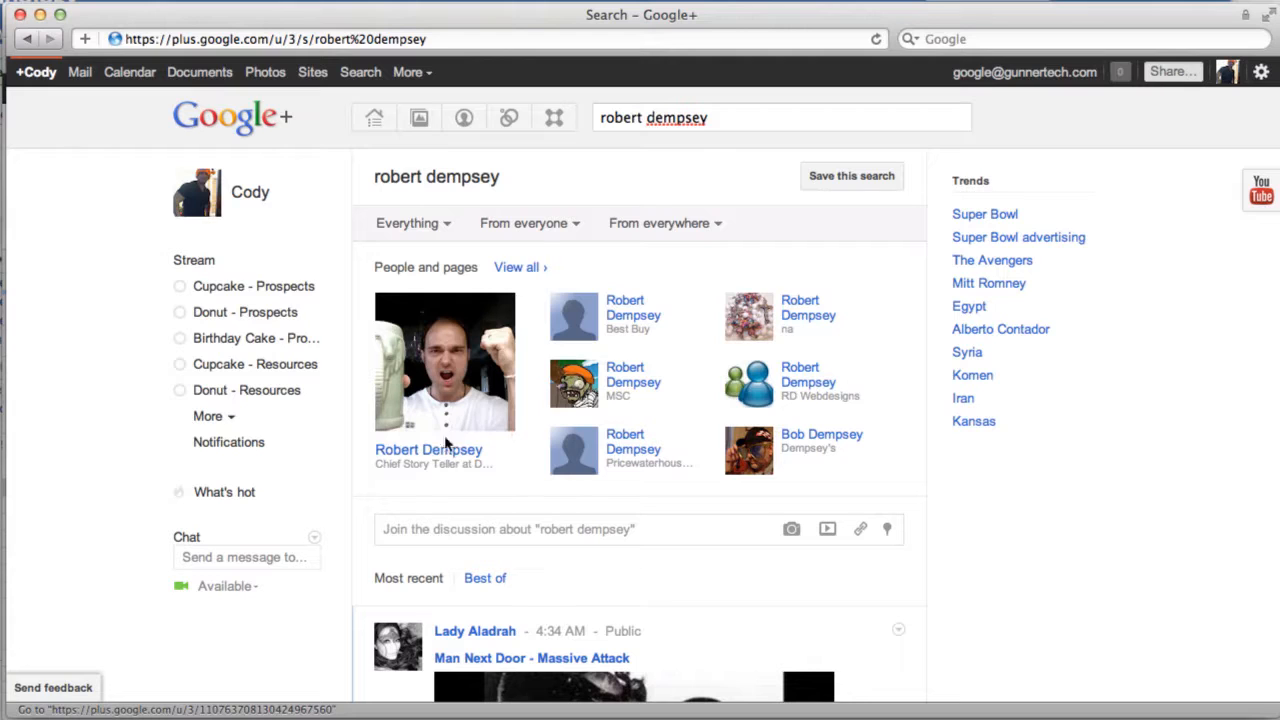
mouse_move(441, 455)
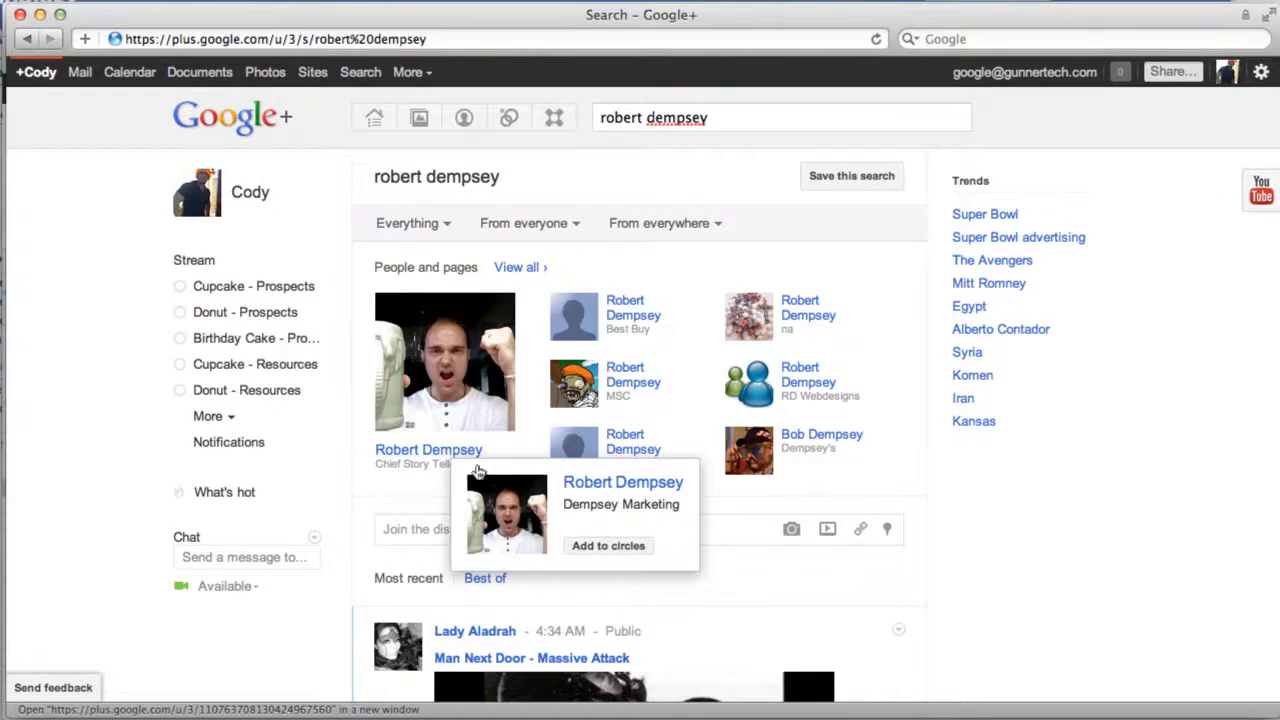
mouse_move(590, 548)
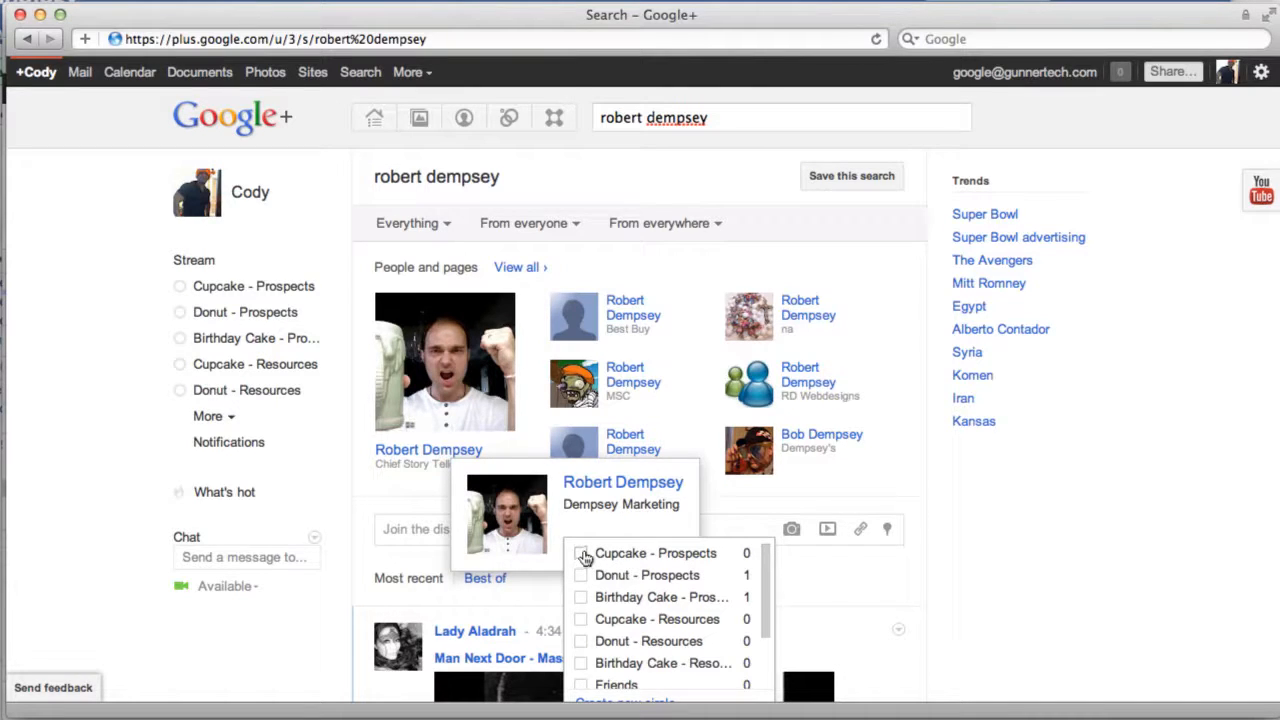
left_click(582, 554)
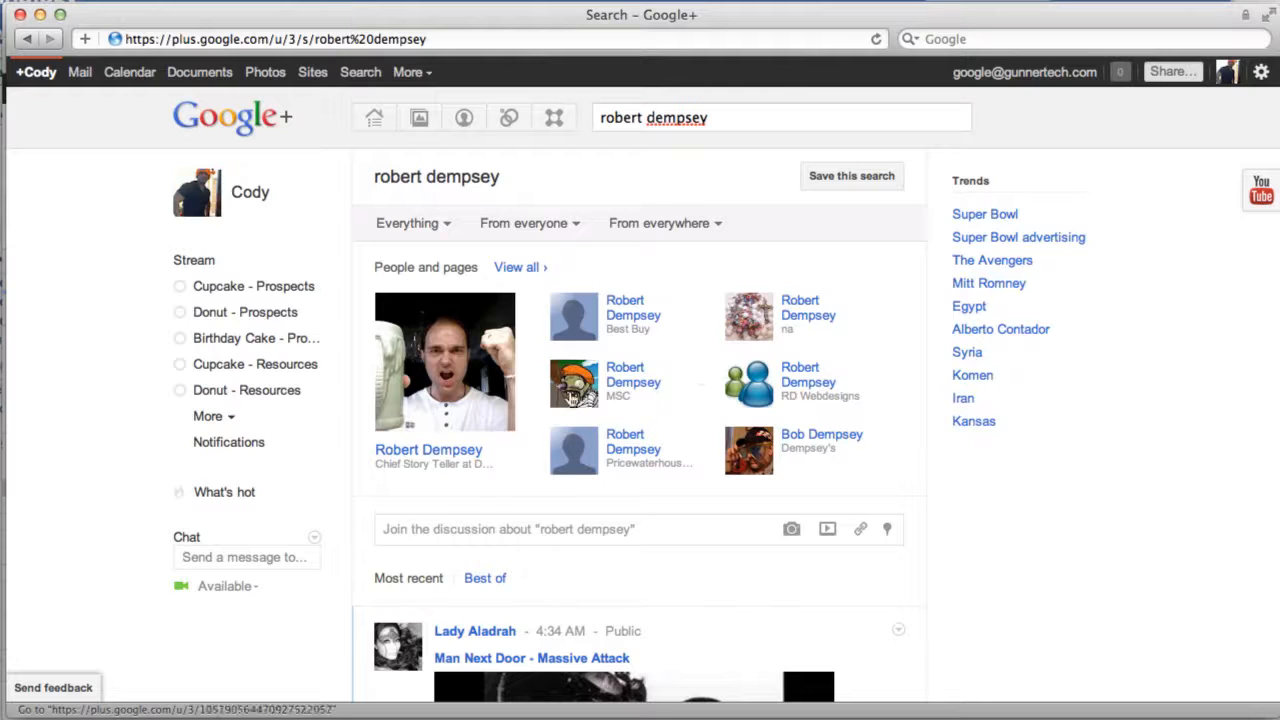
left_click(451, 451)
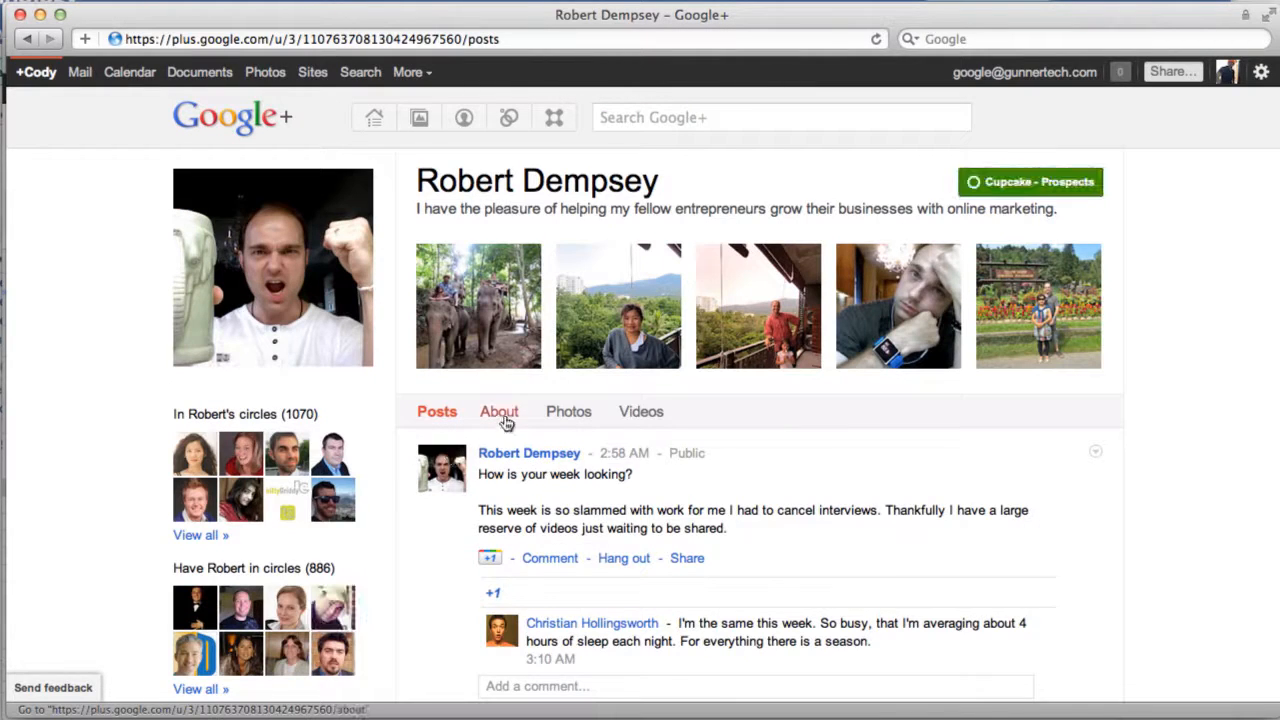
Step: Read through the founder's About page for his background and work details
left_click(501, 412)
scroll(508, 516, "down", 1)
scroll(508, 526, "down", 3)
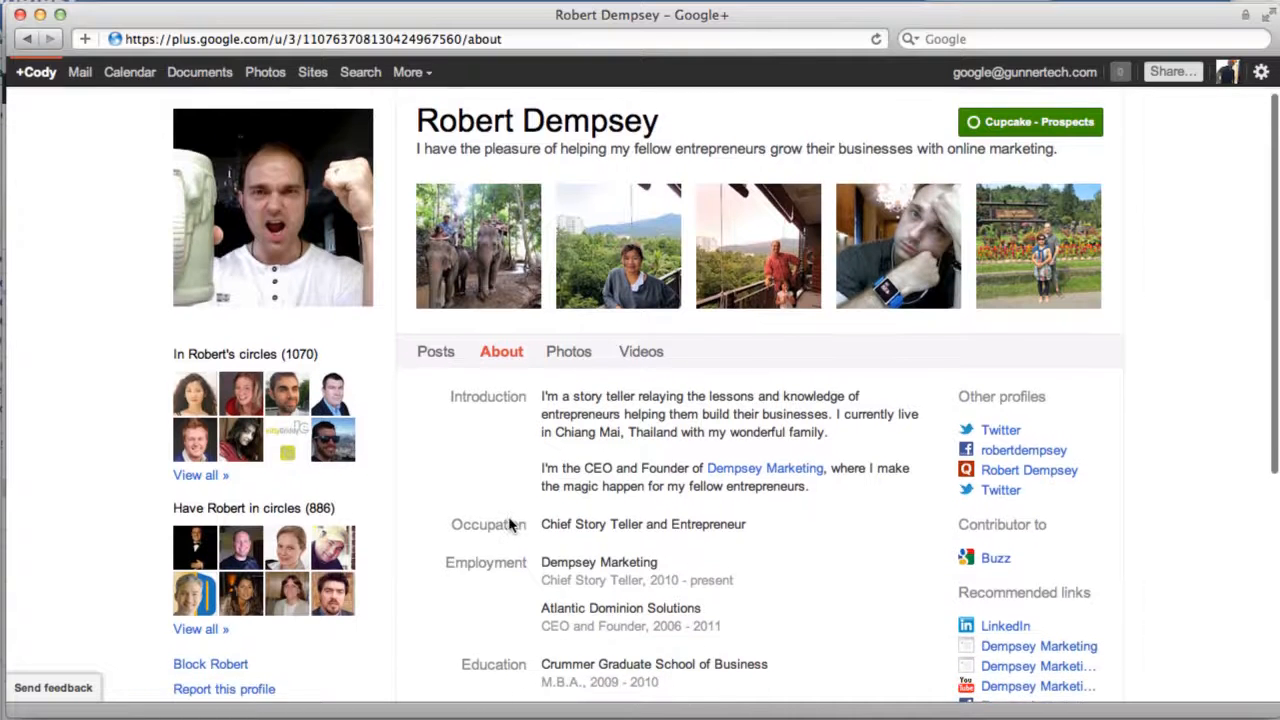
scroll(603, 385, "down", 5)
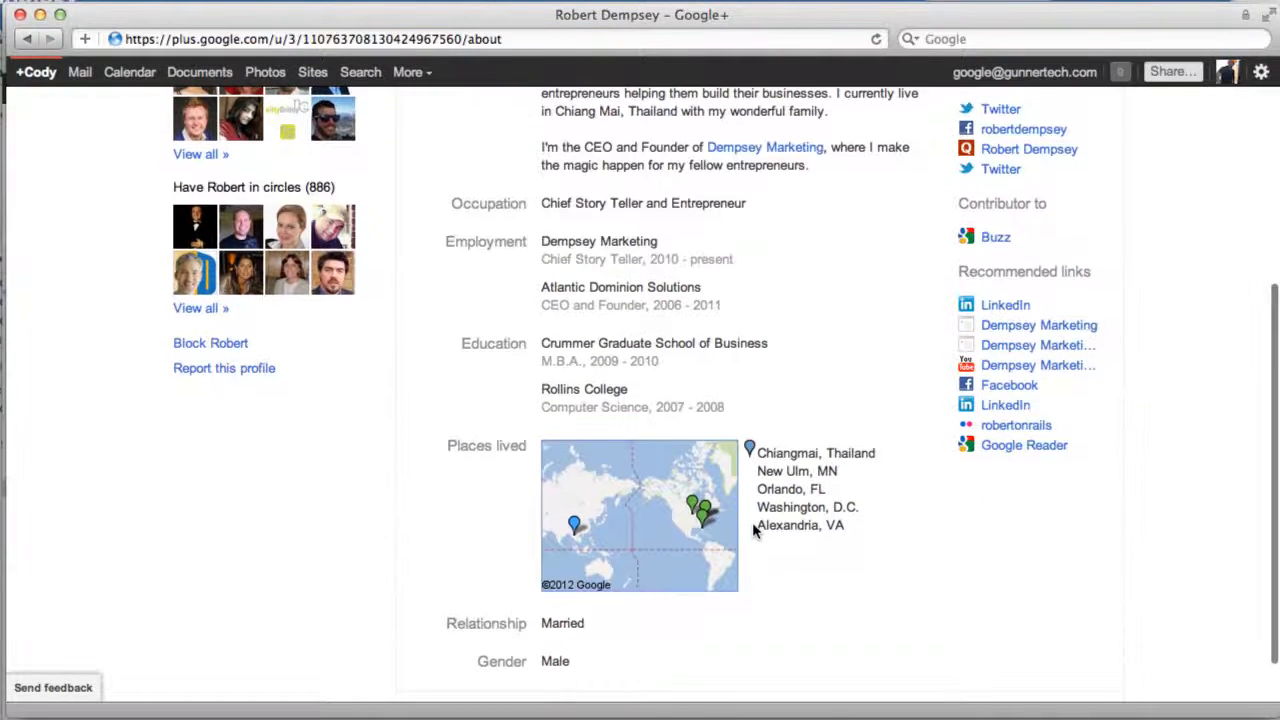
scroll(647, 525, "down", 1)
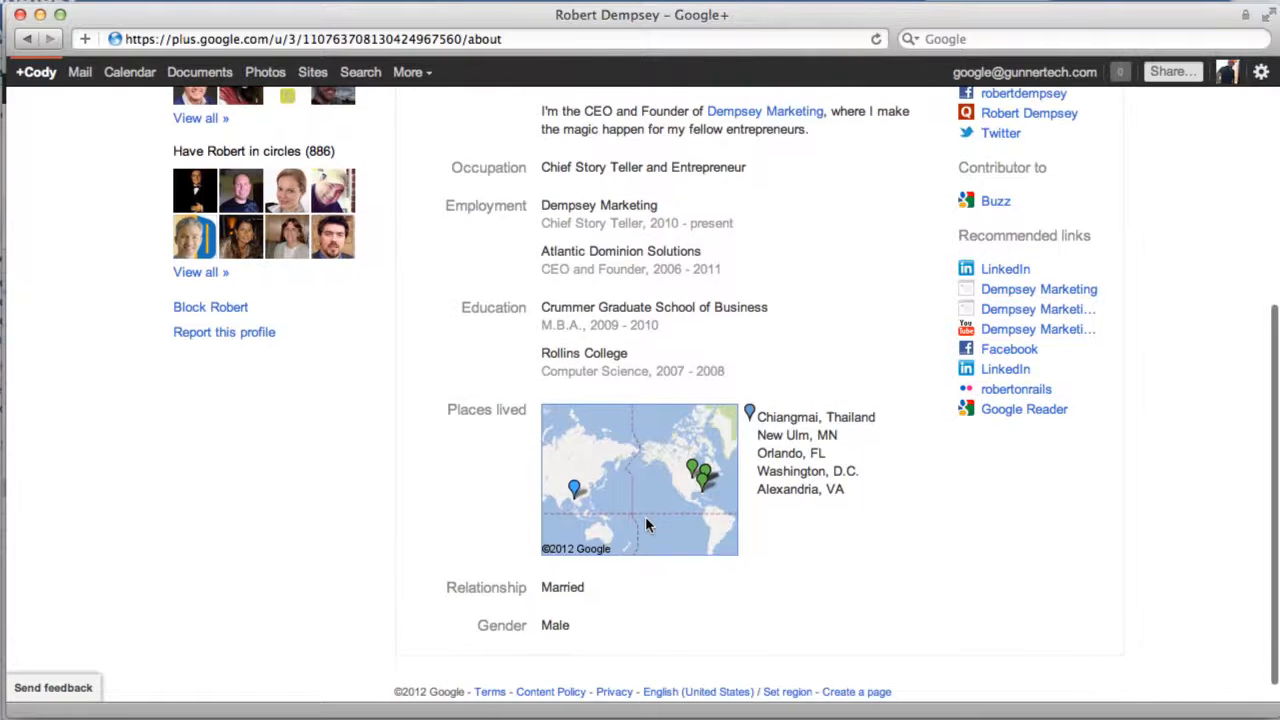
scroll(645, 523, "down", 1)
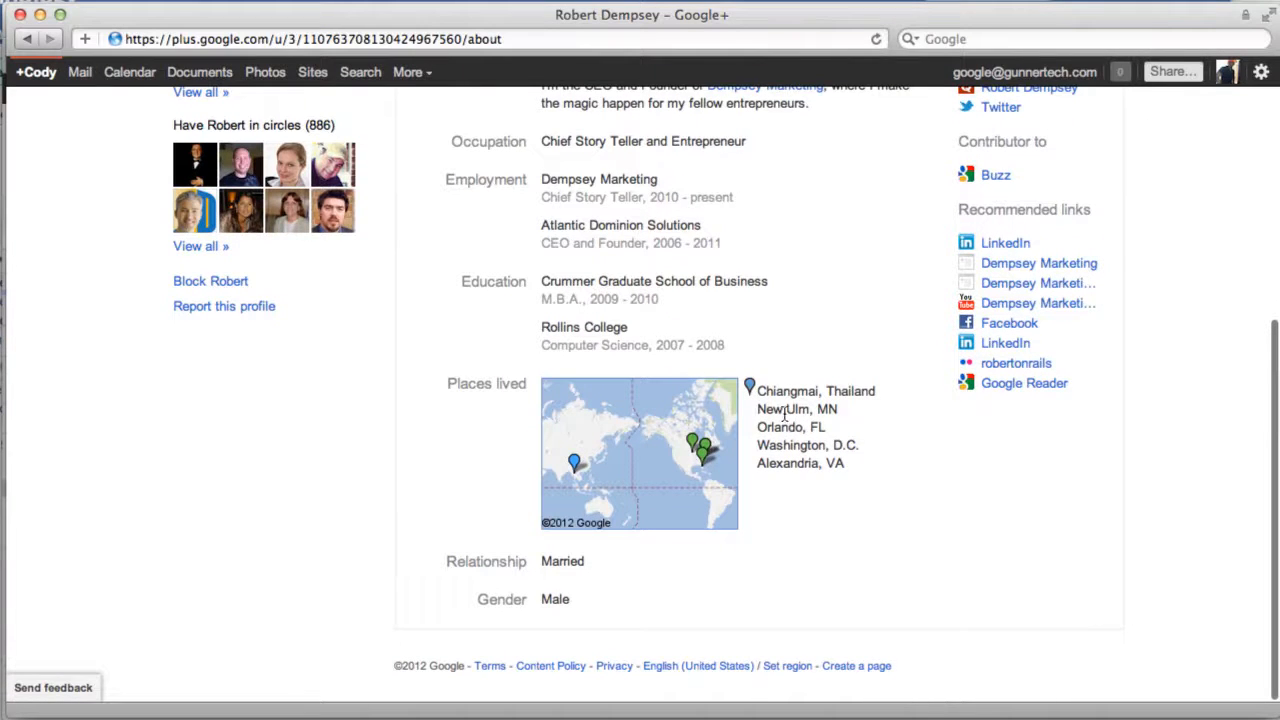
scroll(768, 455, "up", 5)
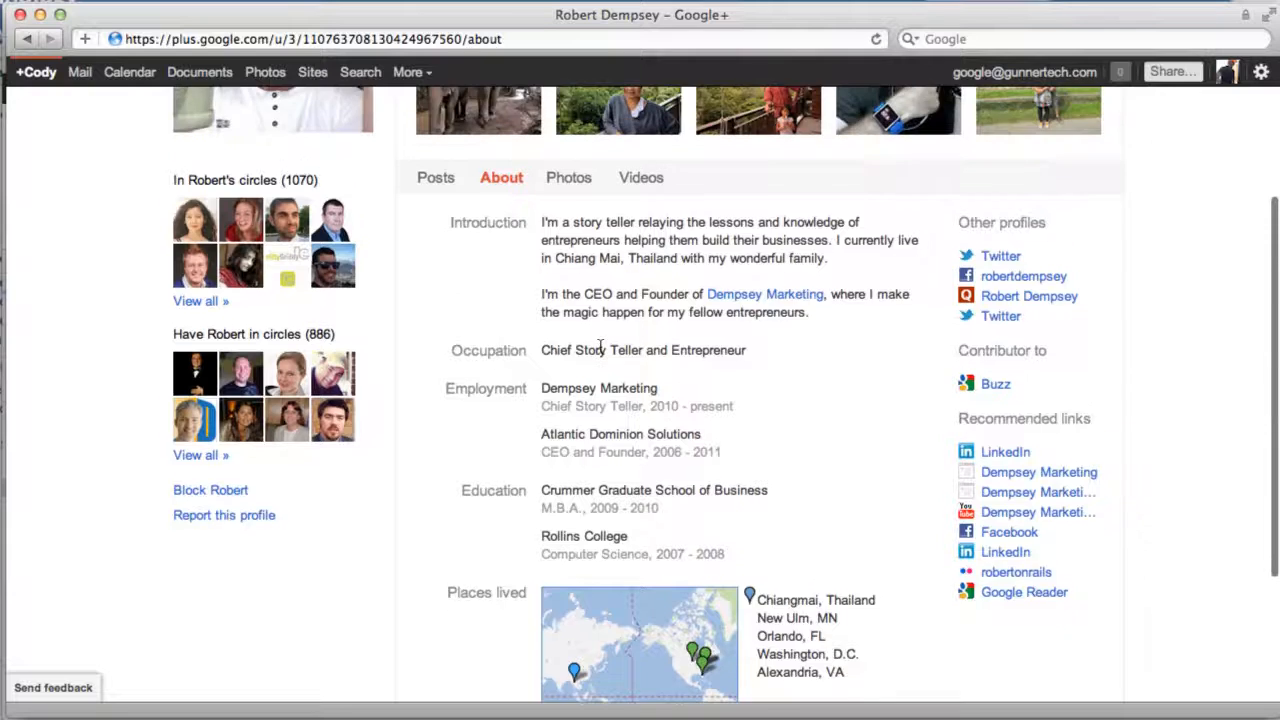
scroll(603, 347, "up", 5)
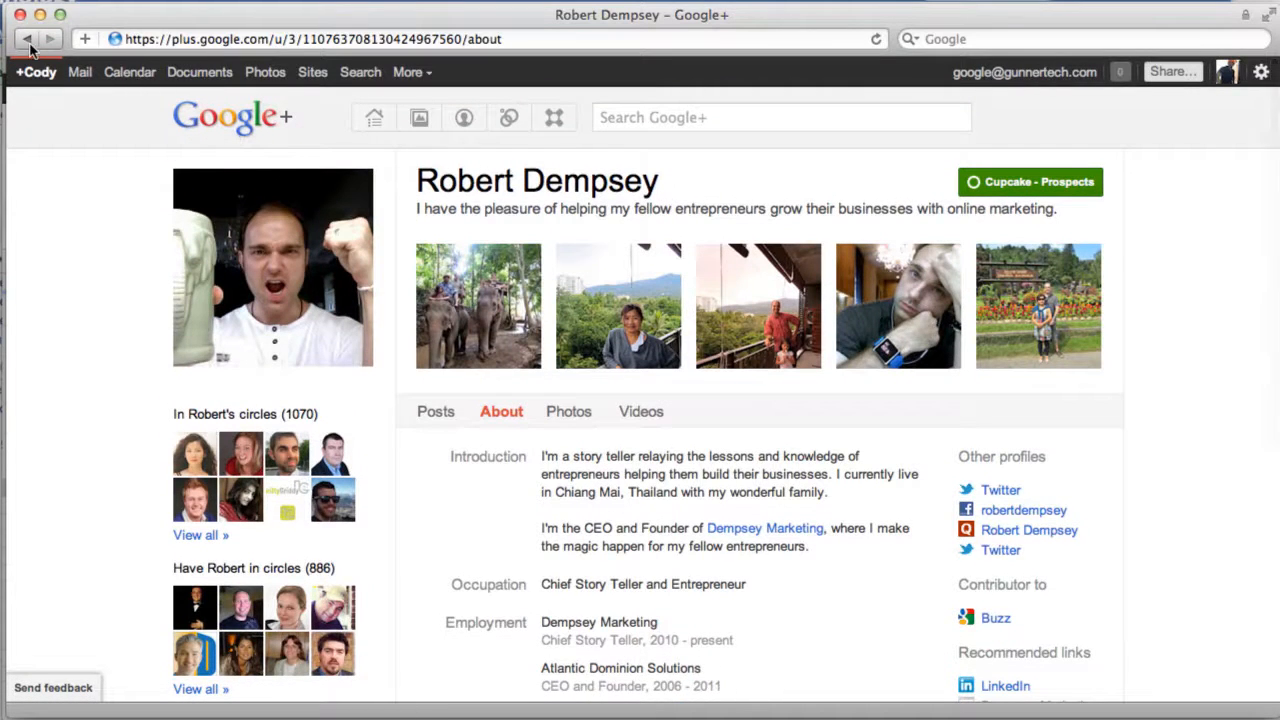
left_click(28, 40)
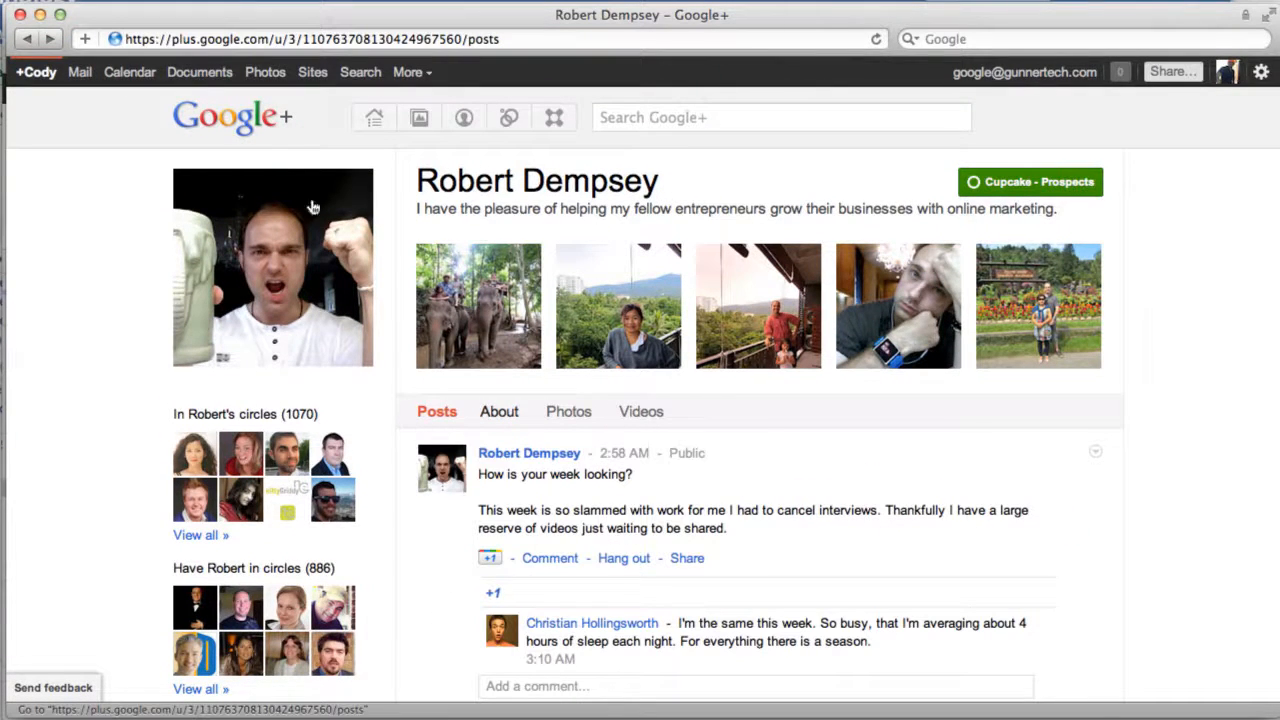
Step: Go back to the search results and read the About details of the namesake who works at Best Buy
left_click(24, 41)
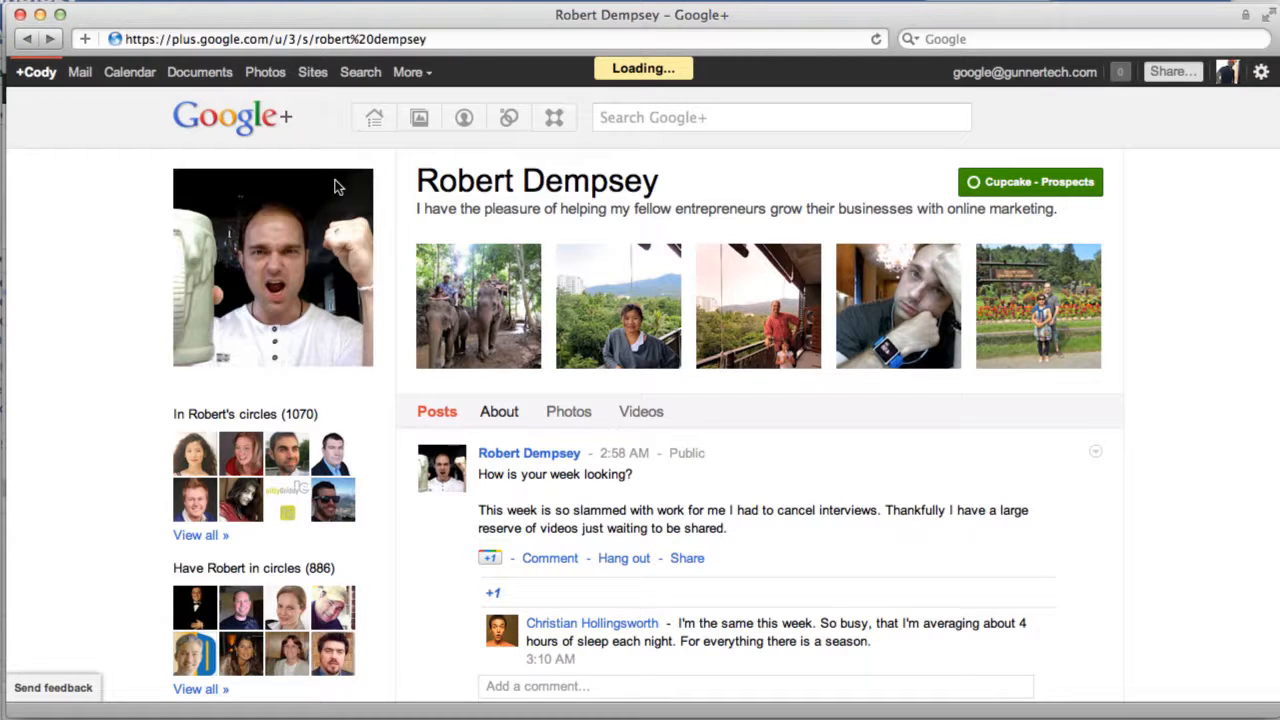
left_click(380, 38)
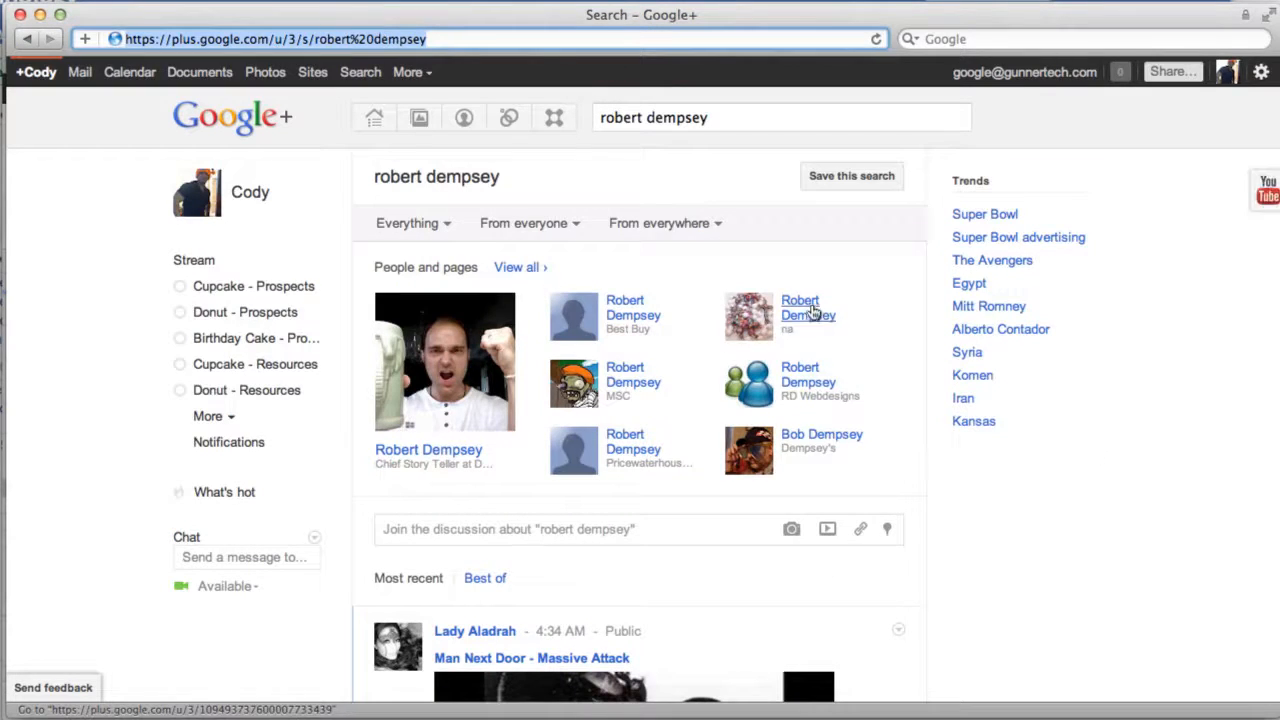
left_click(629, 299)
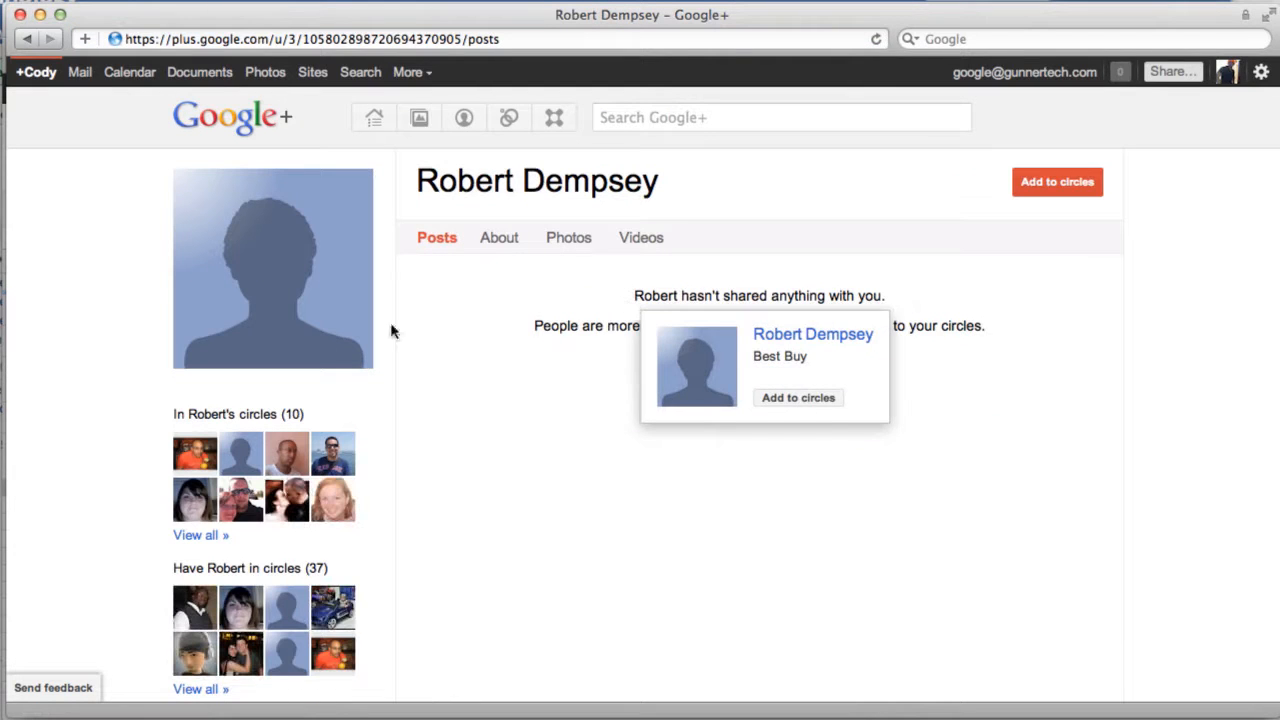
left_click(515, 237)
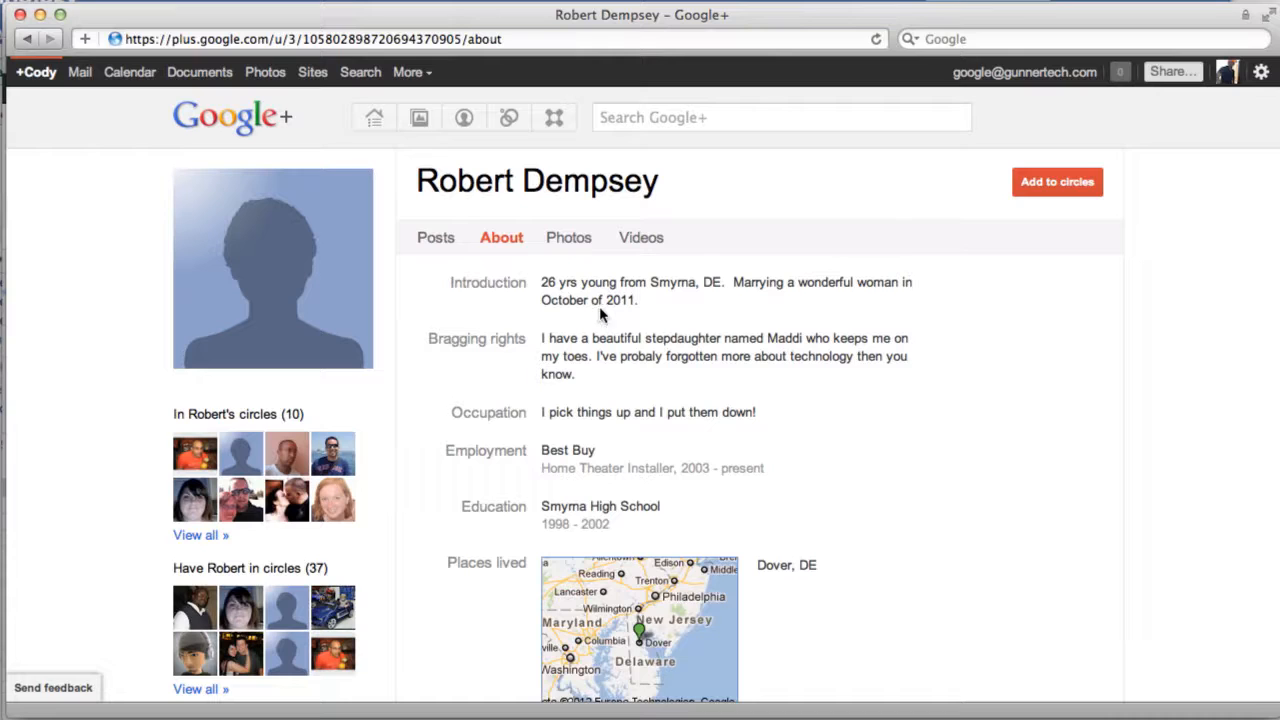
scroll(612, 328, "down", 1)
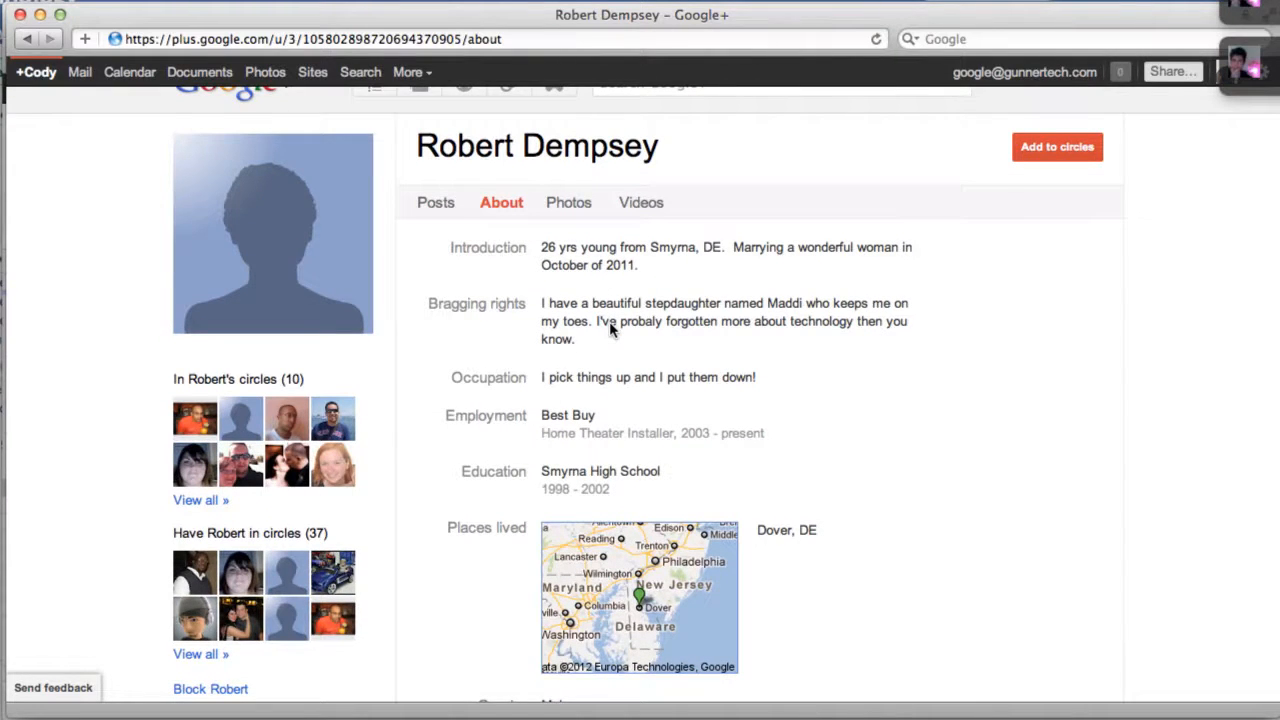
scroll(612, 330, "down", 1)
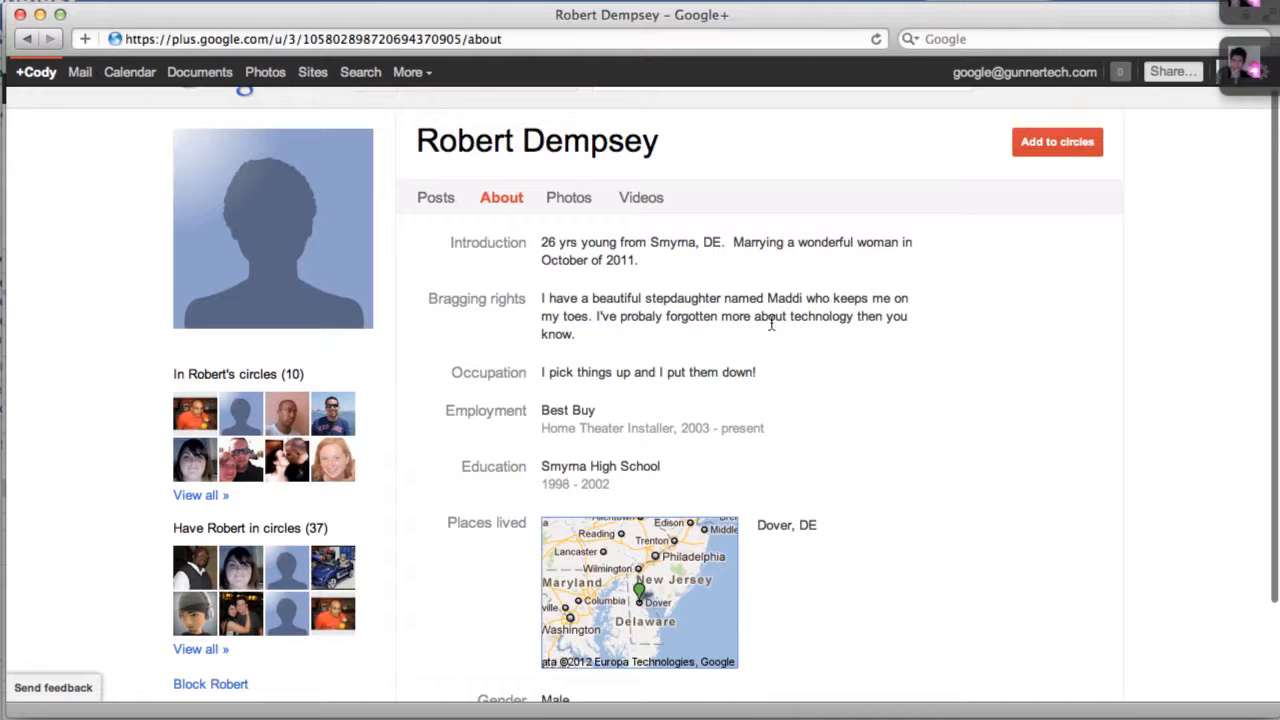
scroll(625, 376, "down", 1)
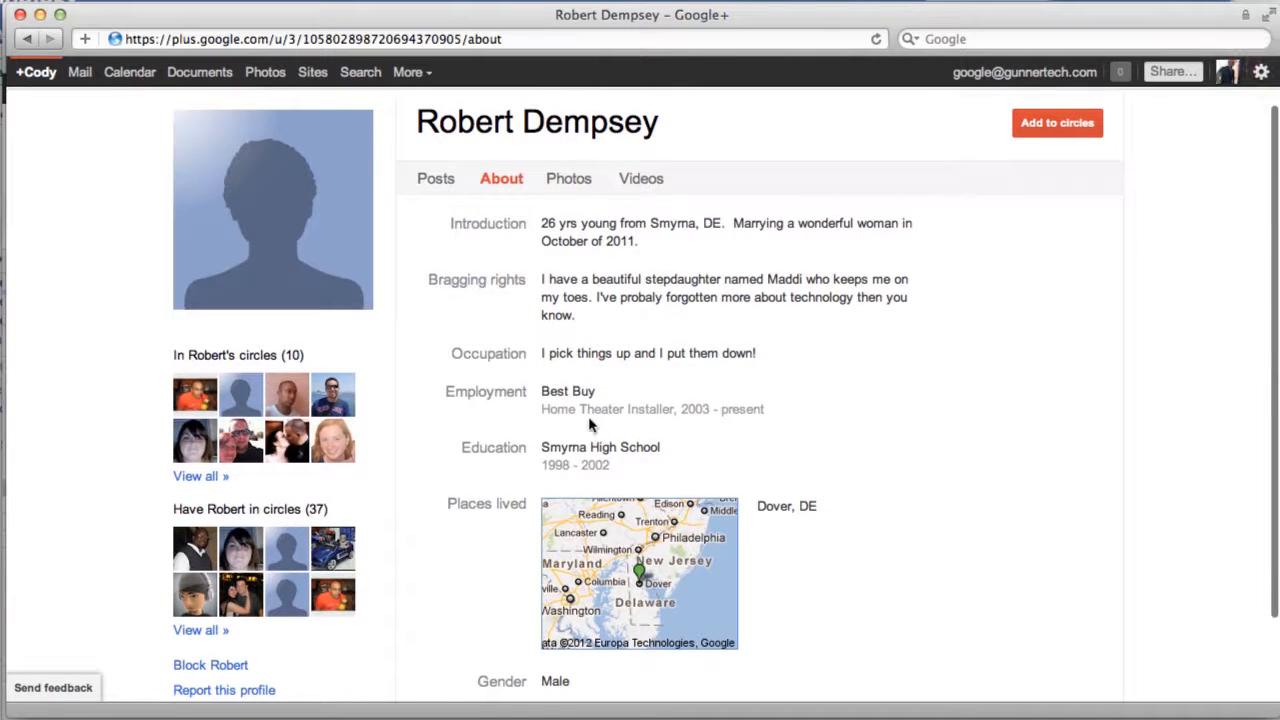
scroll(593, 468, "down", 1)
scroll(593, 471, "up", 3)
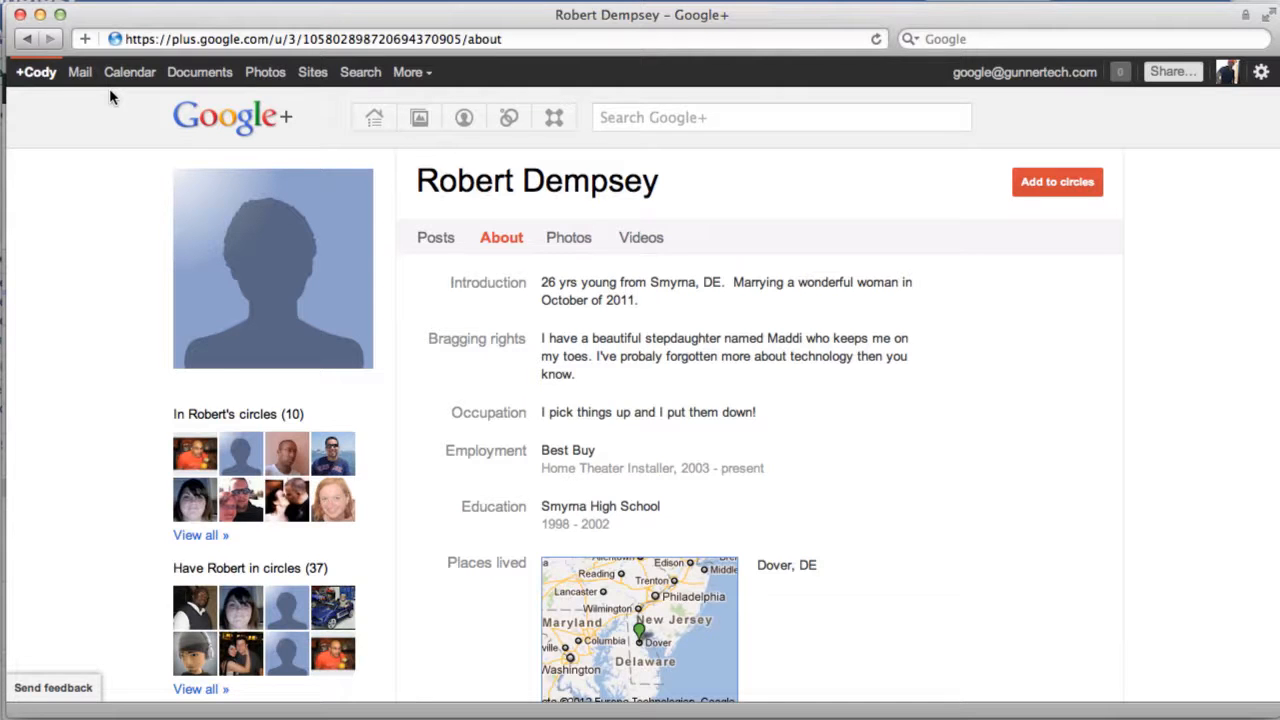
key("super+Tab")
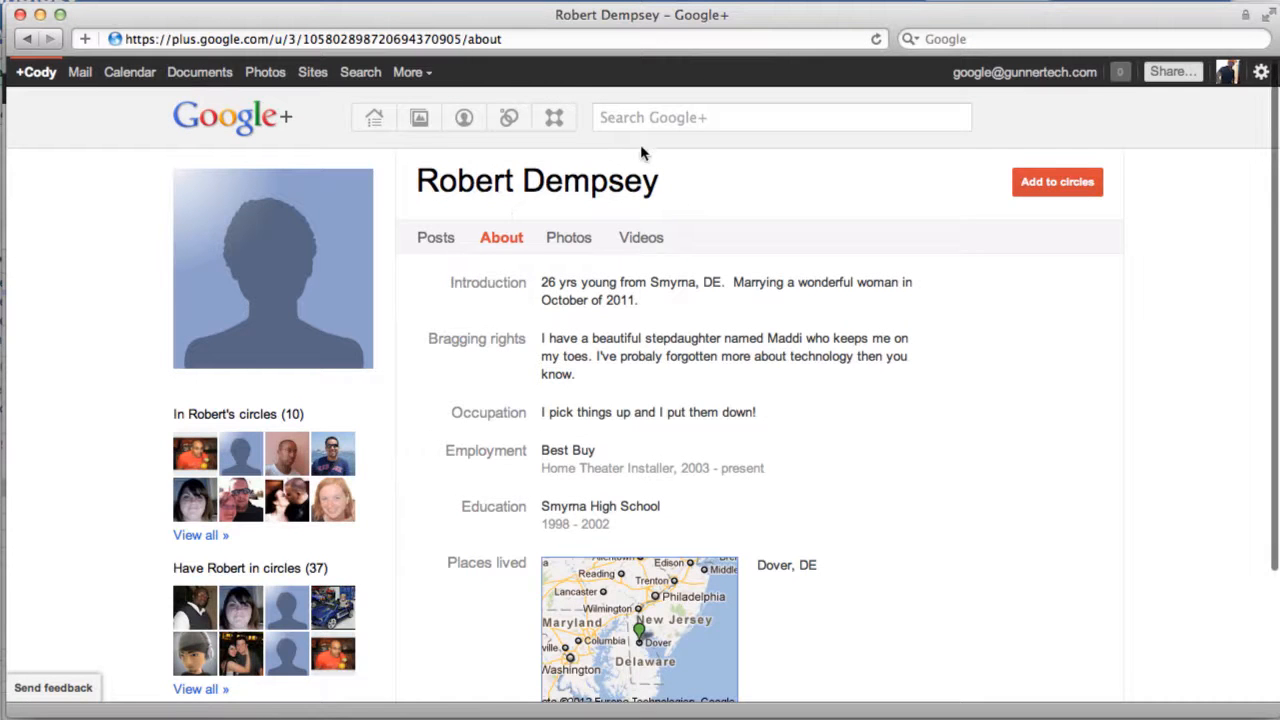
Step: Search Google+ for the prospect's full e-mail address
left_click(642, 120)
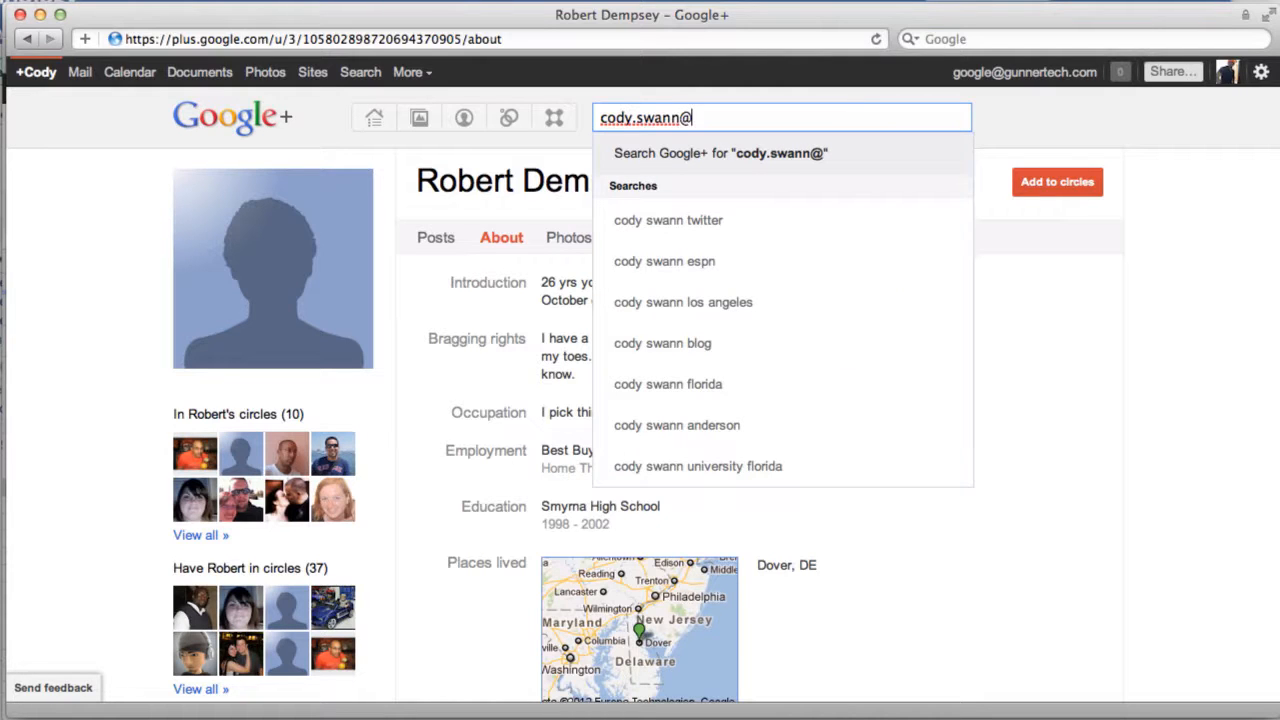
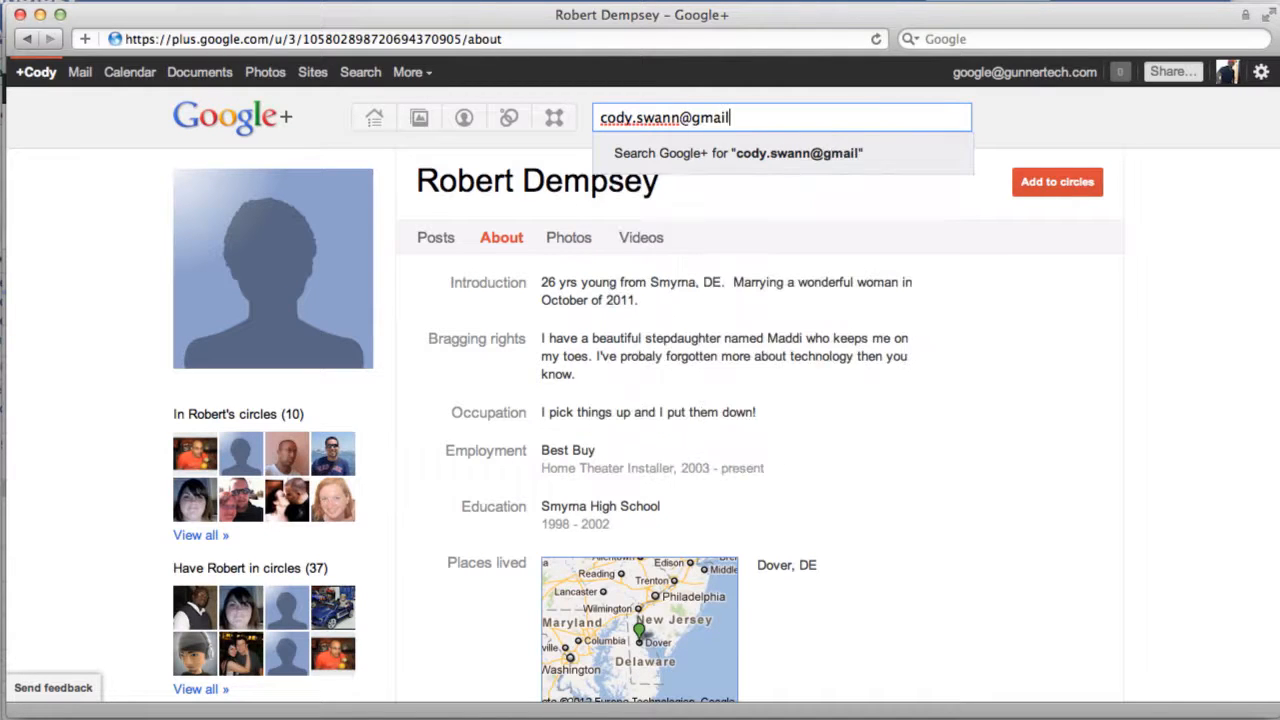
key("Return")
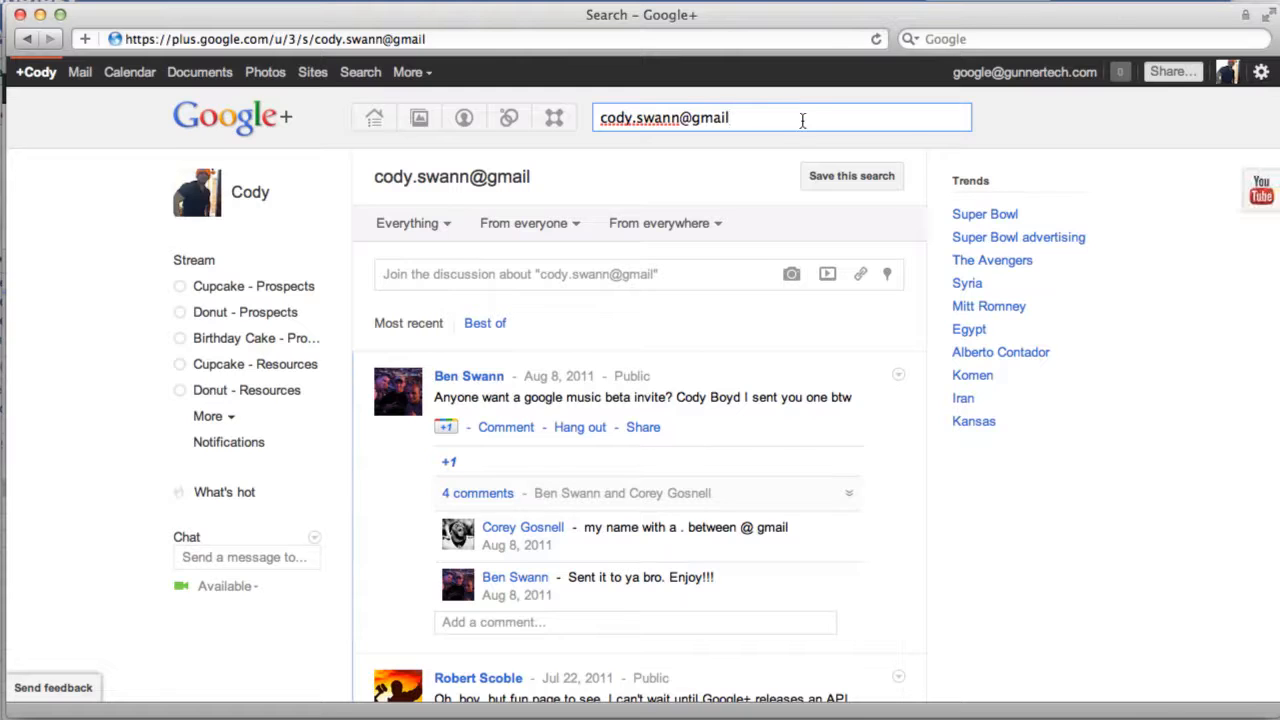
key("Return")
Step: Limit the results to People and pages and confirm that nothing matches
left_click(633, 140)
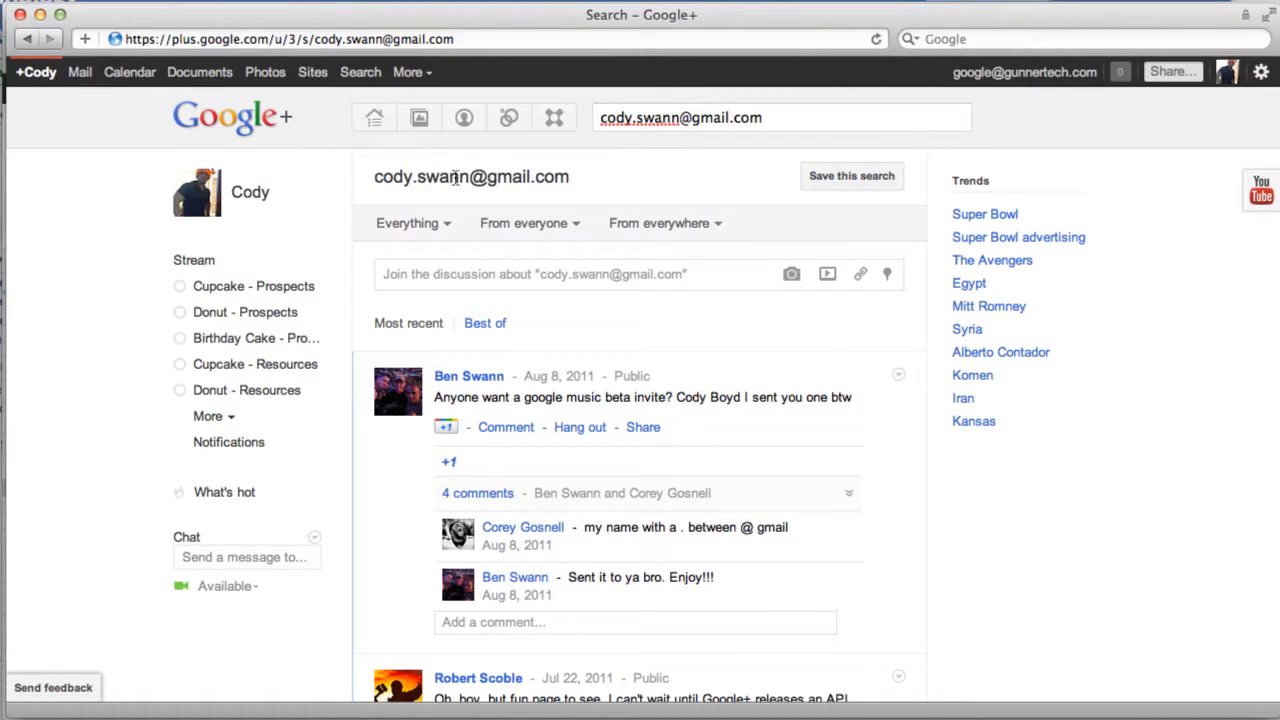
left_click(447, 225)
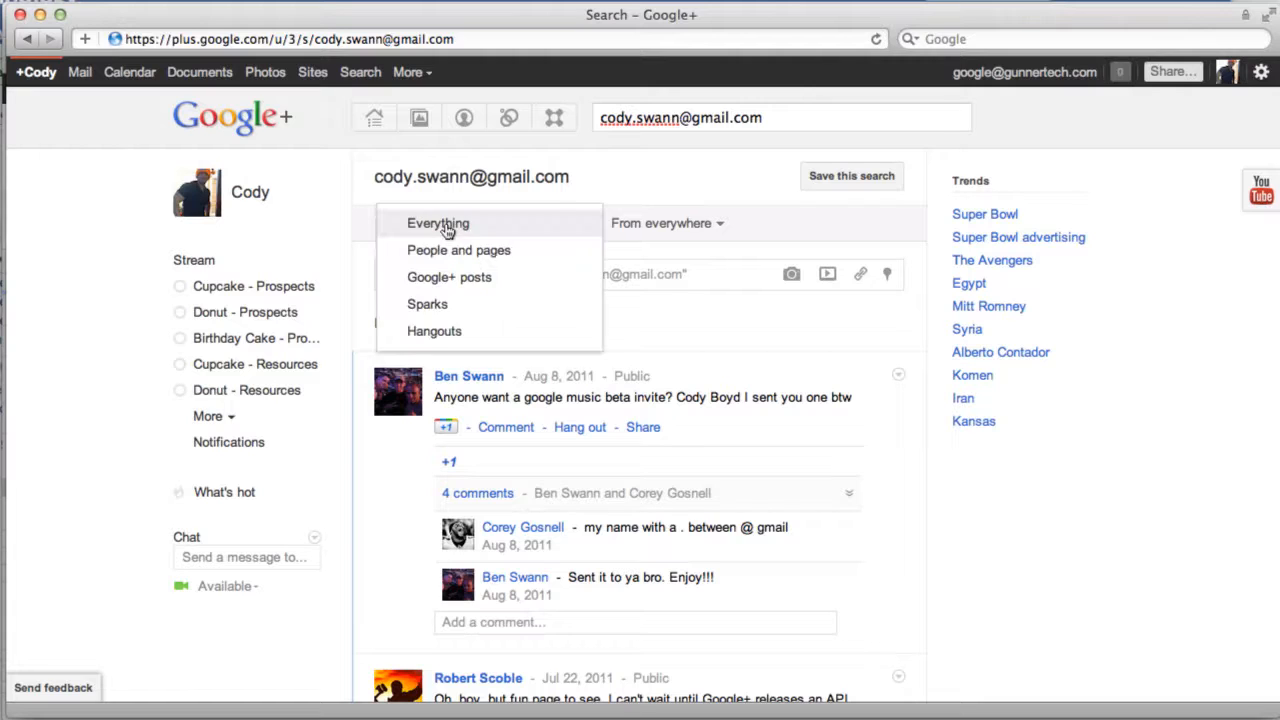
left_click(444, 256)
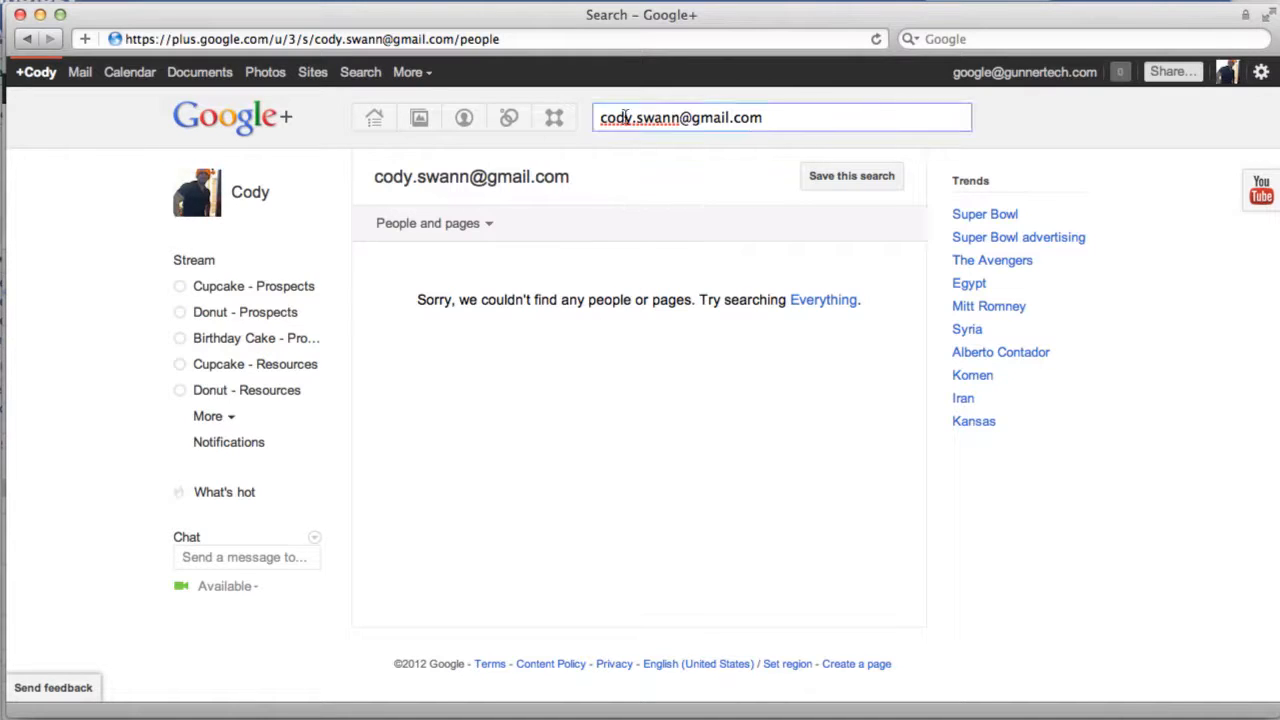
left_click(492, 228)
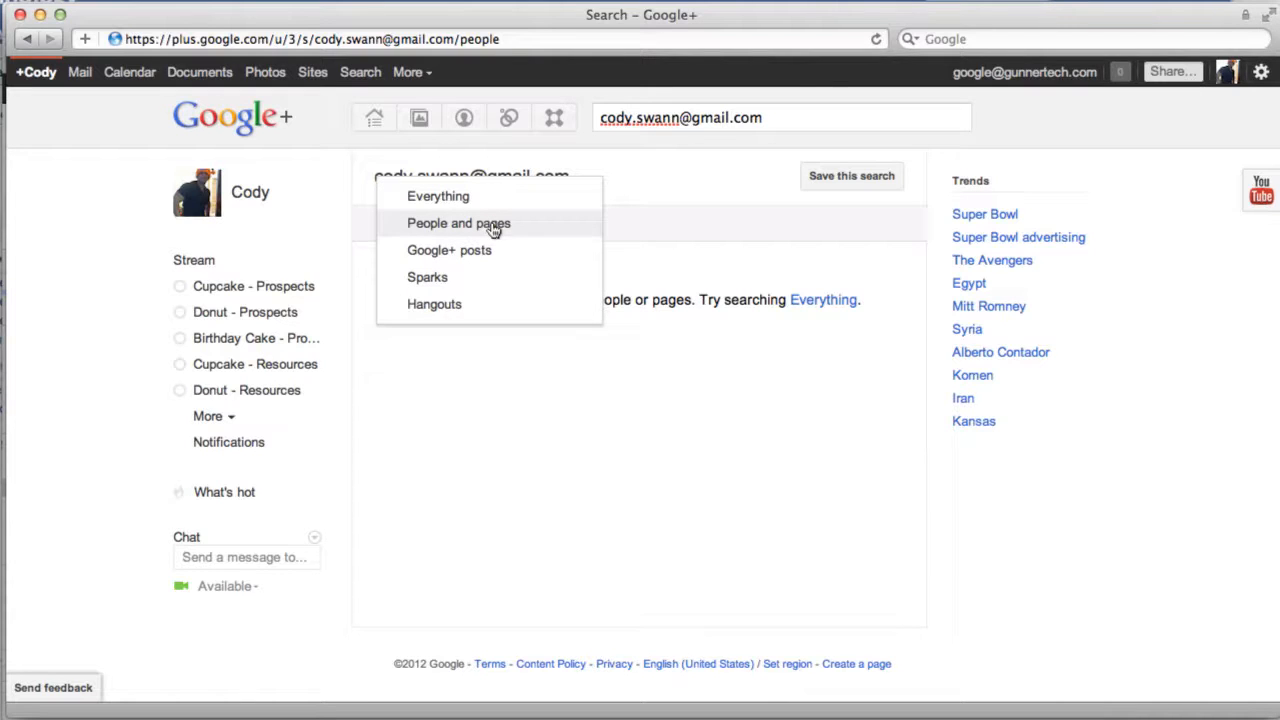
left_click(431, 432)
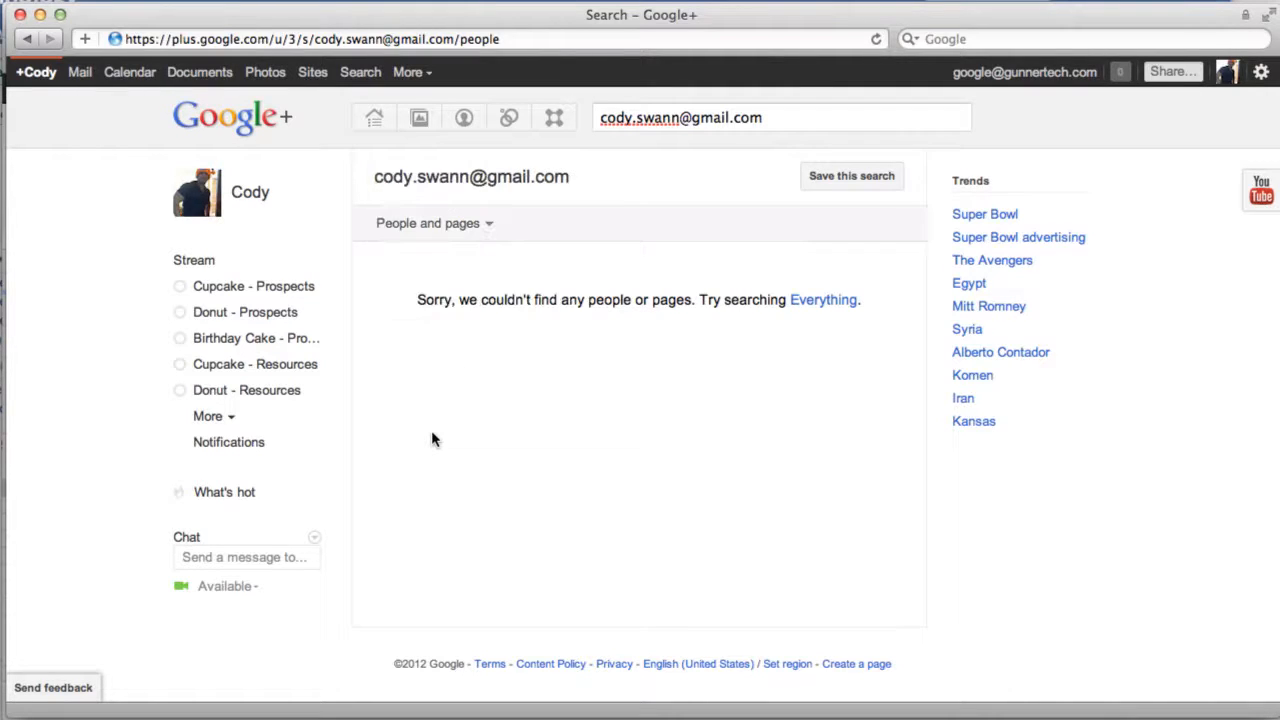
Step: Select the entire search text so it can be replaced
left_click(689, 130)
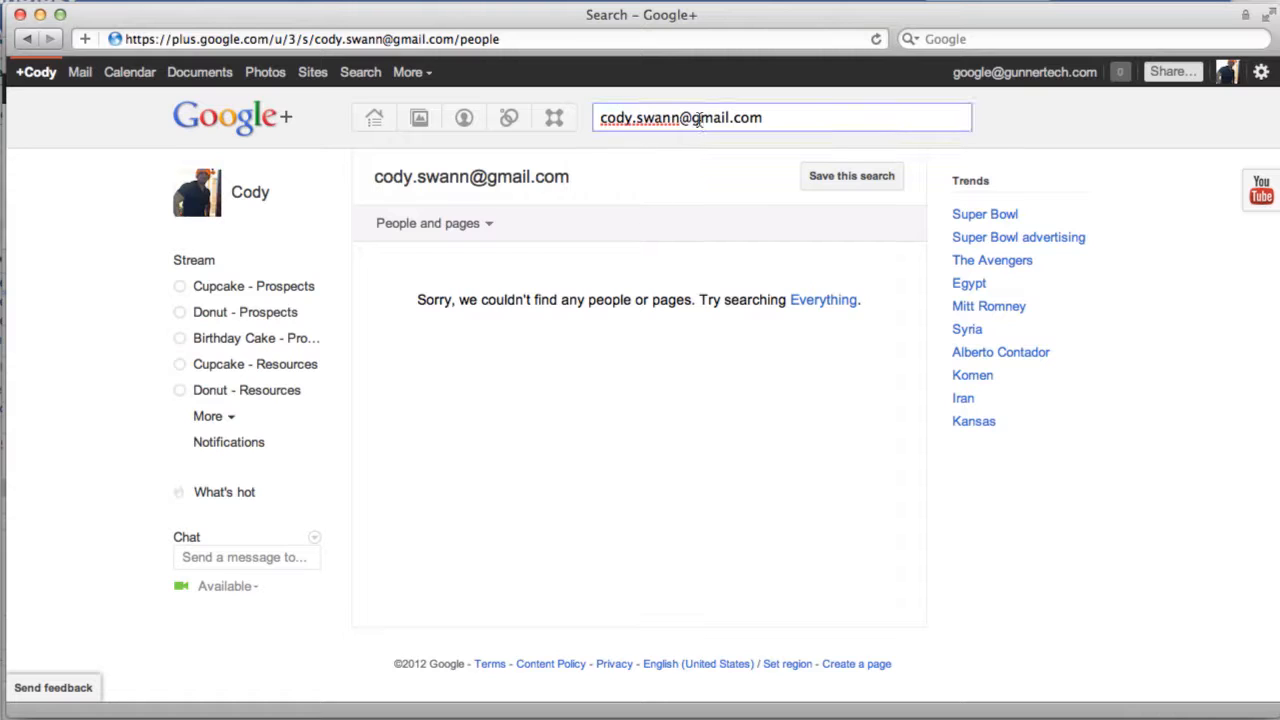
double_click(698, 117)
left_click(698, 117)
triple_click(698, 117)
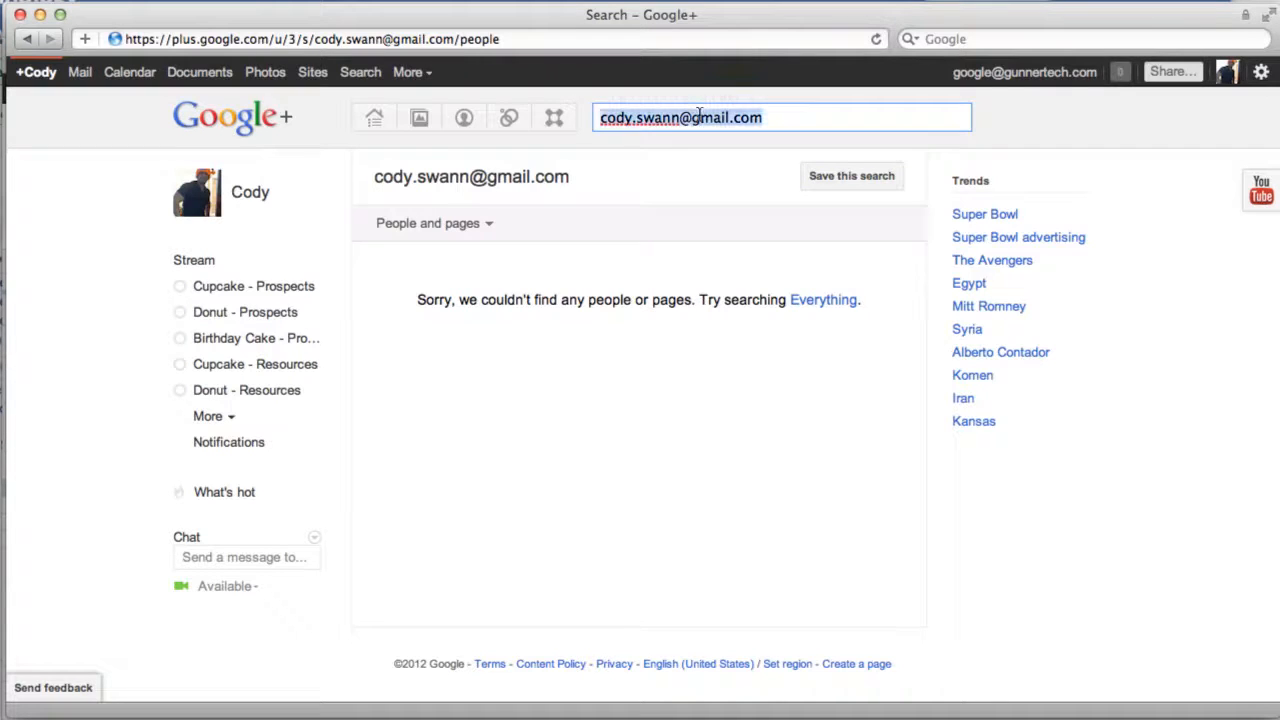
Step: Open the prospect's profile from the first name suggestion in the search box
type("rober")
key("Down")
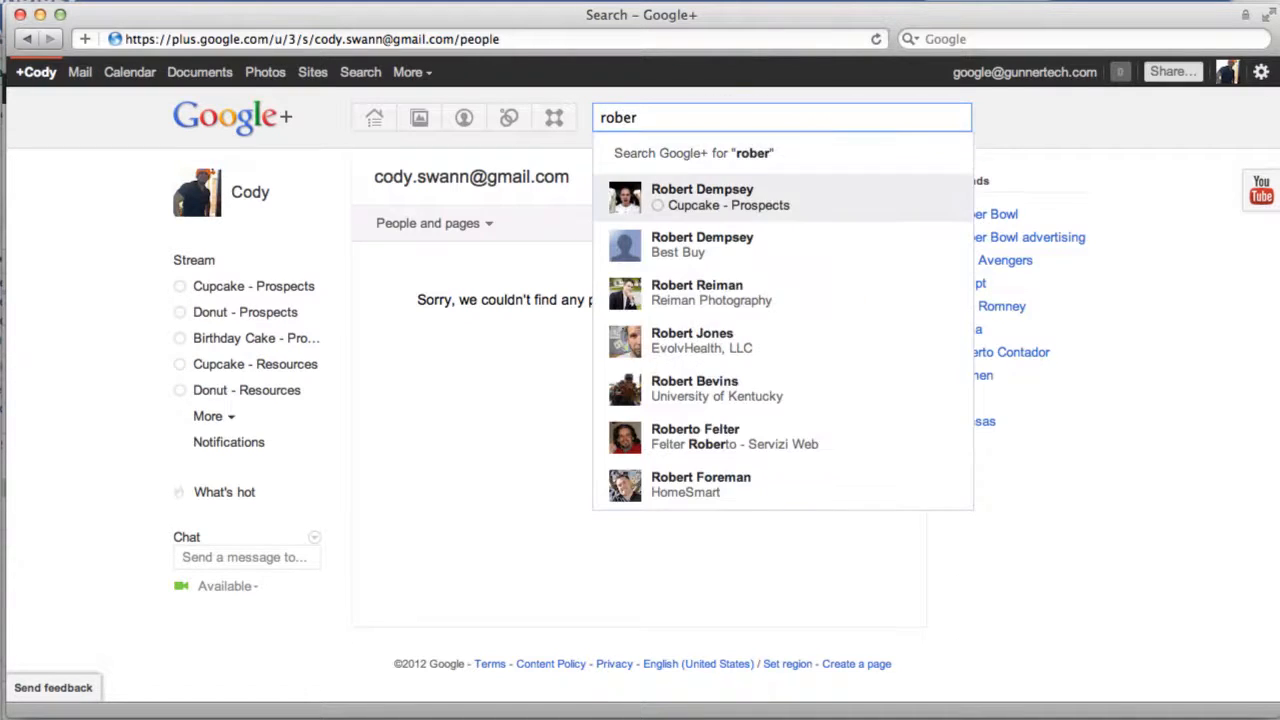
key("Return")
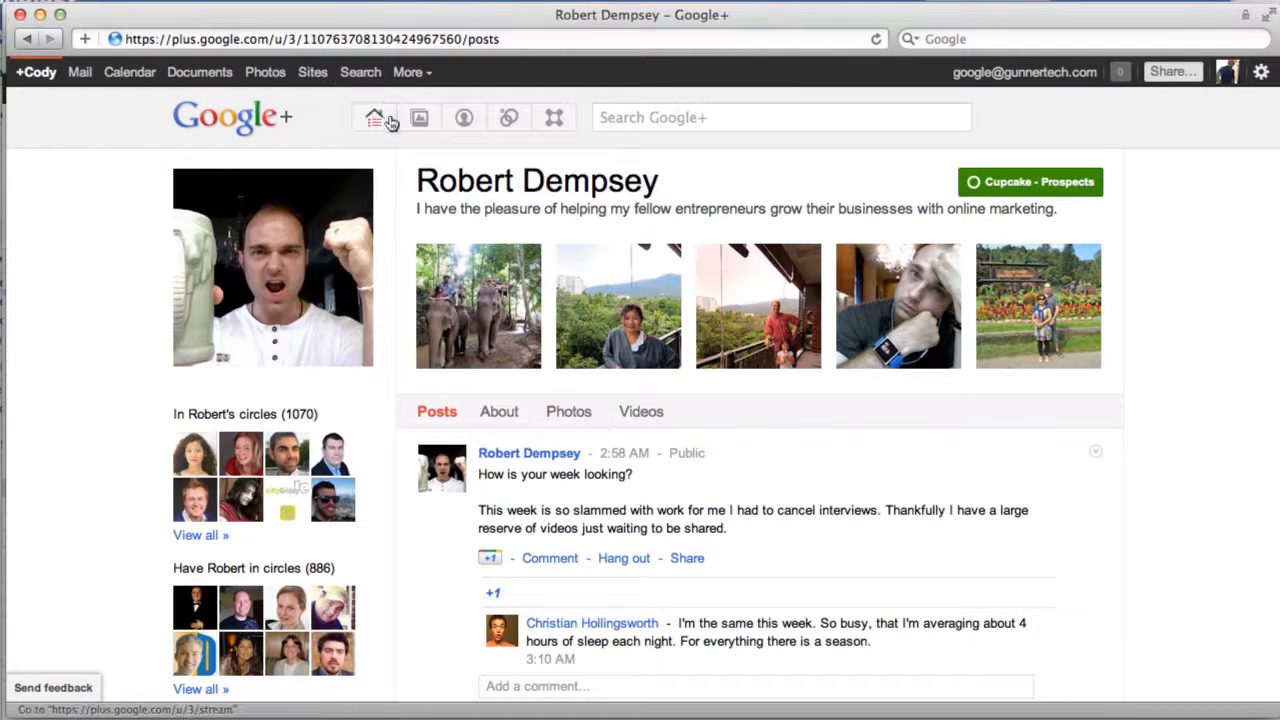
Step: Run a full Google+ search on the prospect's partial name
left_click(628, 118)
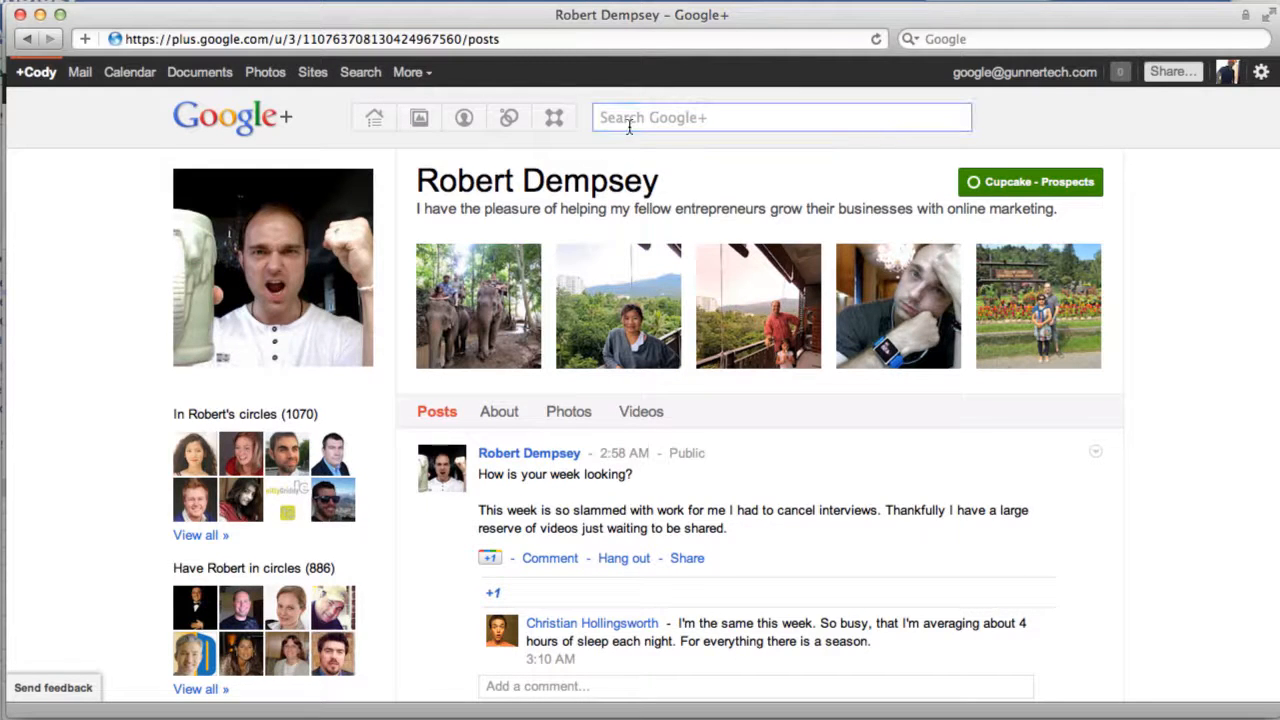
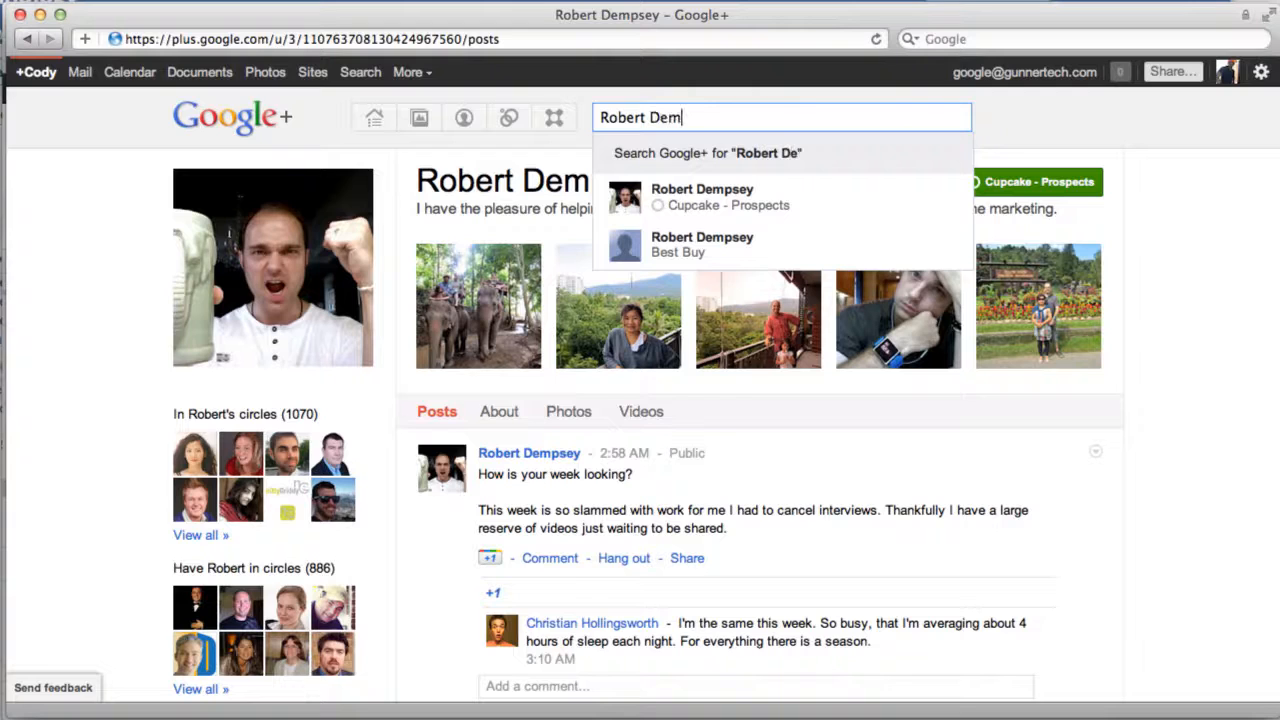
left_click(680, 166)
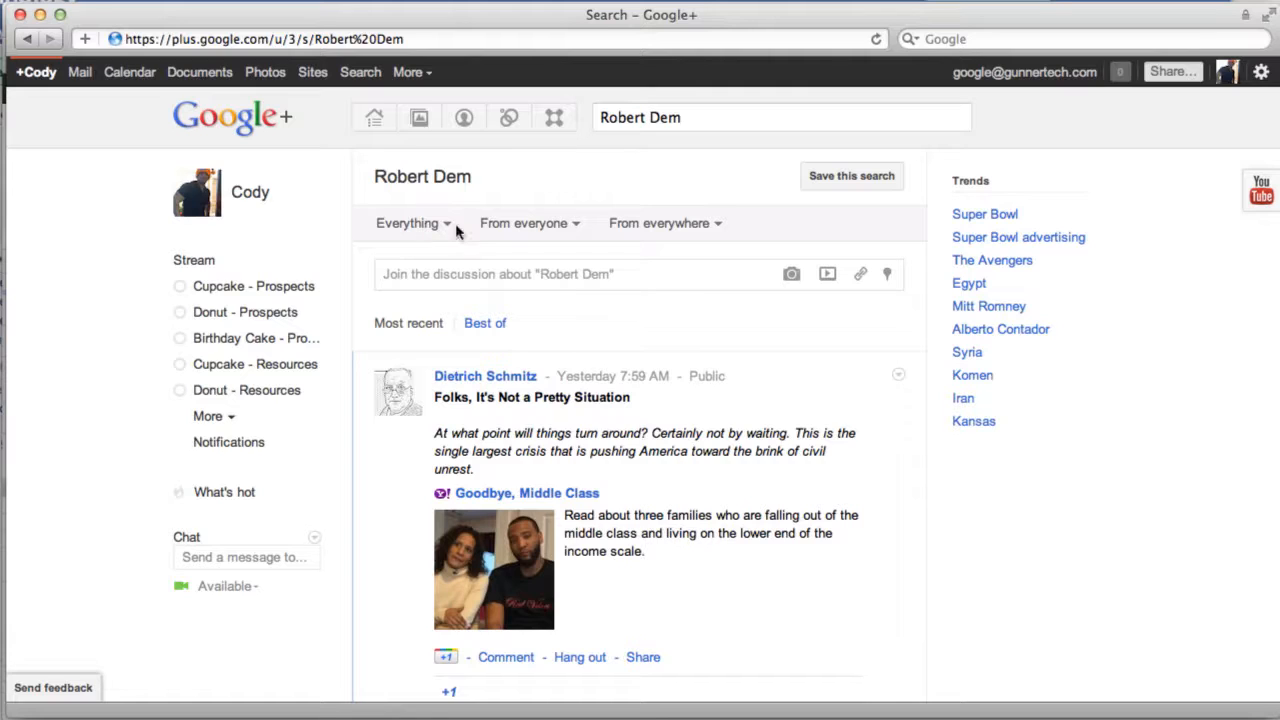
Step: Filter the name search to People and pages and scroll through the matching profiles
left_click(448, 229)
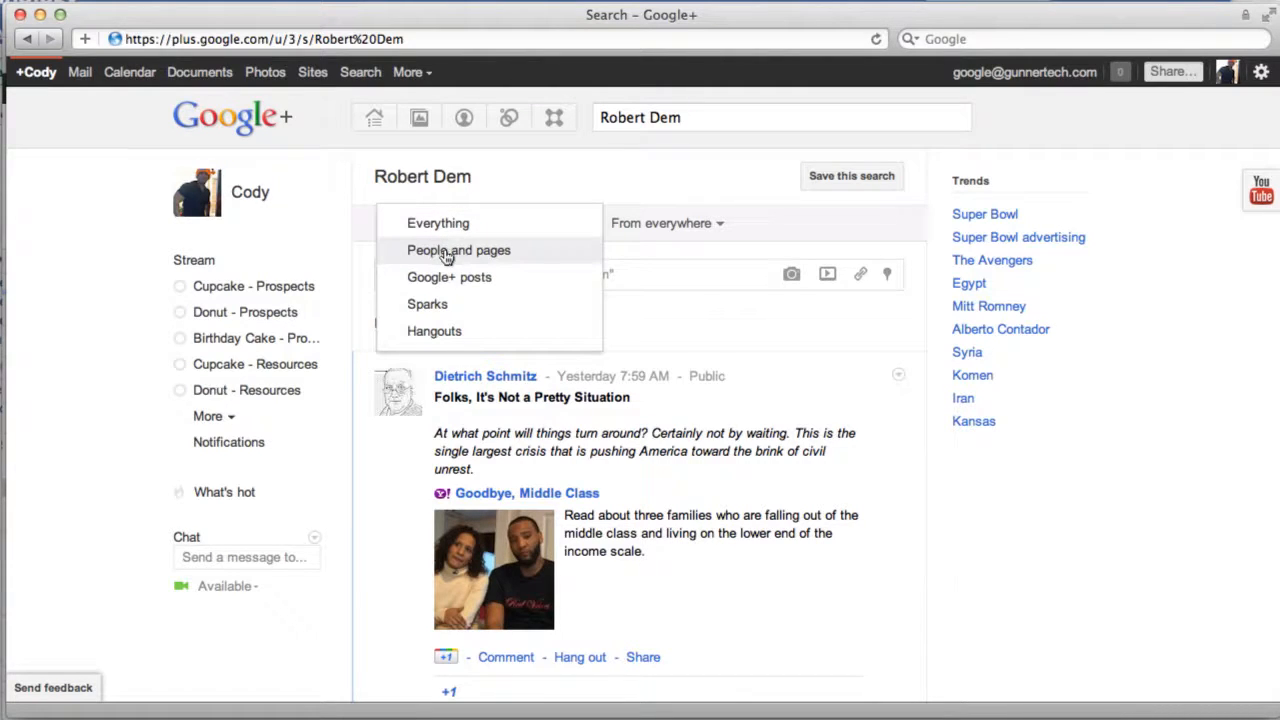
left_click(448, 252)
scroll(457, 322, "down", 1)
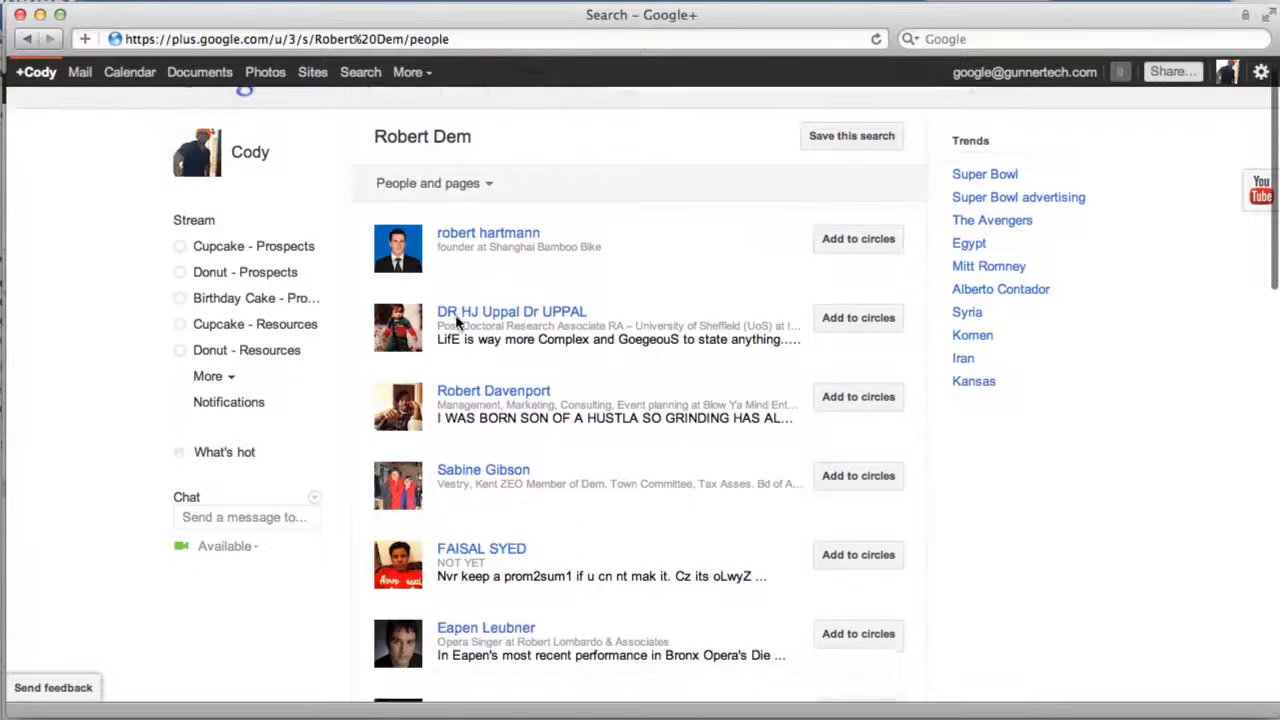
scroll(455, 320, "down", 3)
scroll(455, 324, "down", 3)
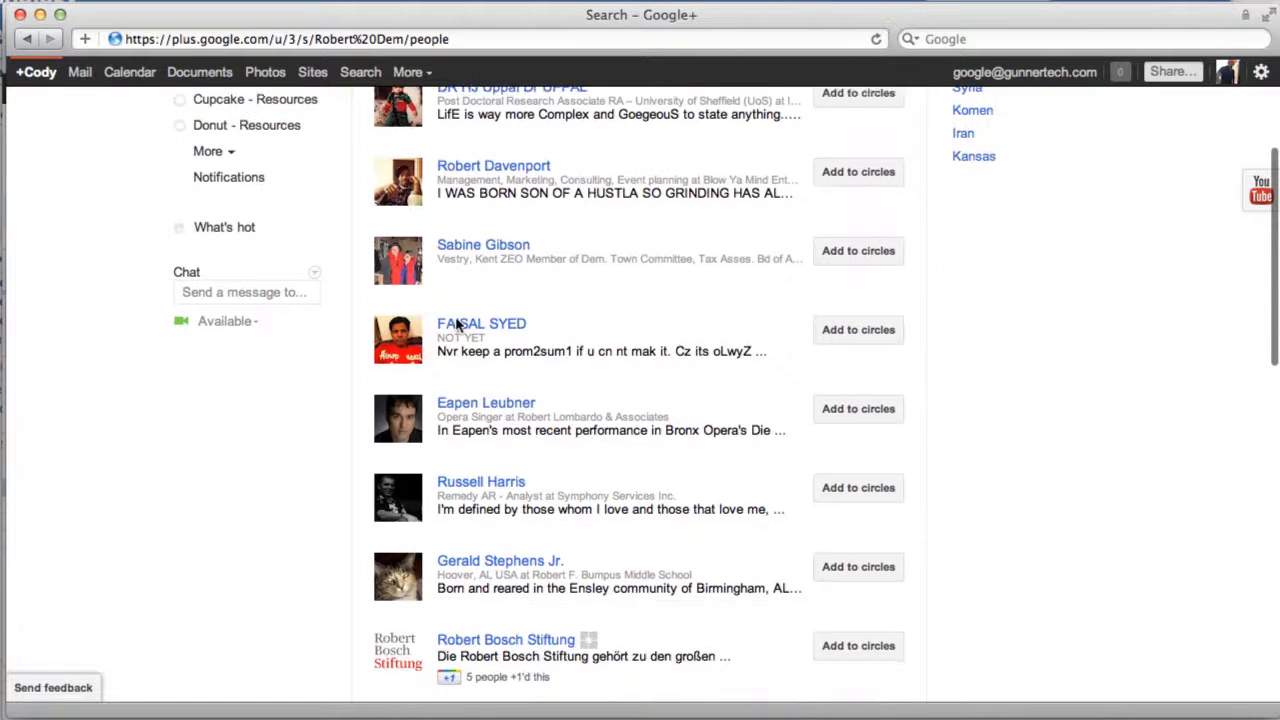
scroll(455, 320, "down", 4)
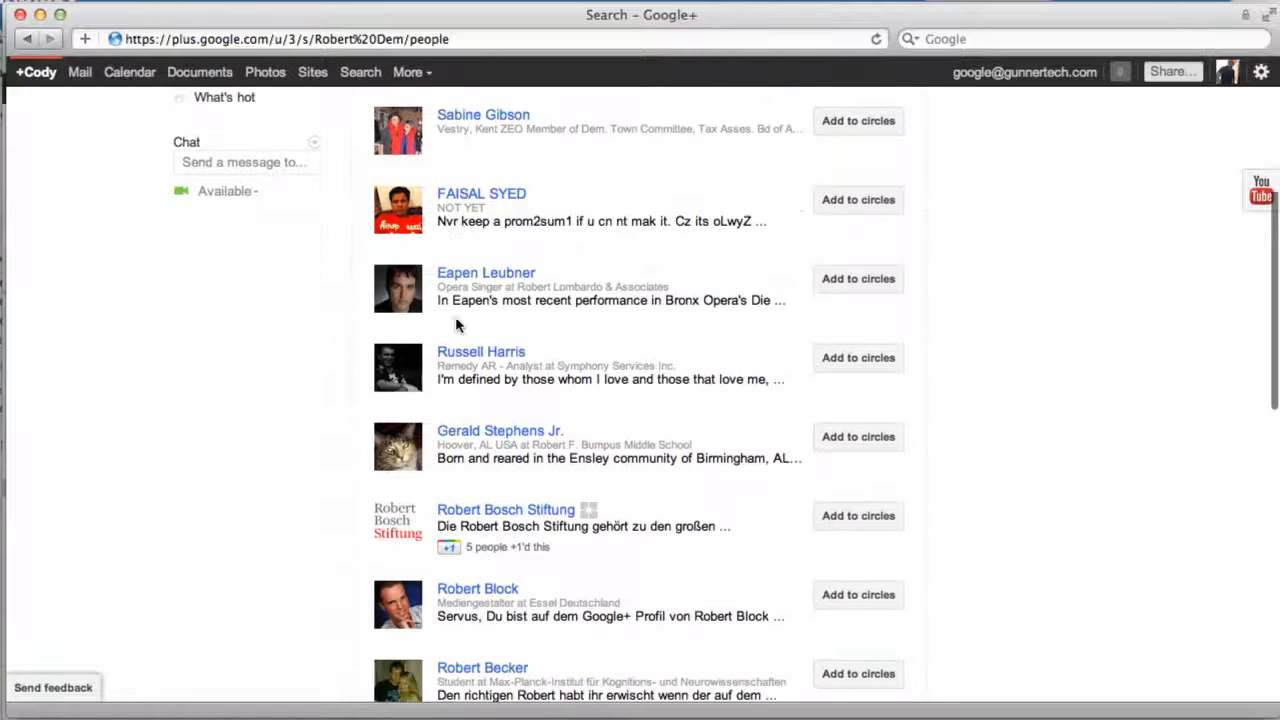
scroll(455, 320, "down", 3)
scroll(455, 320, "down", 3)
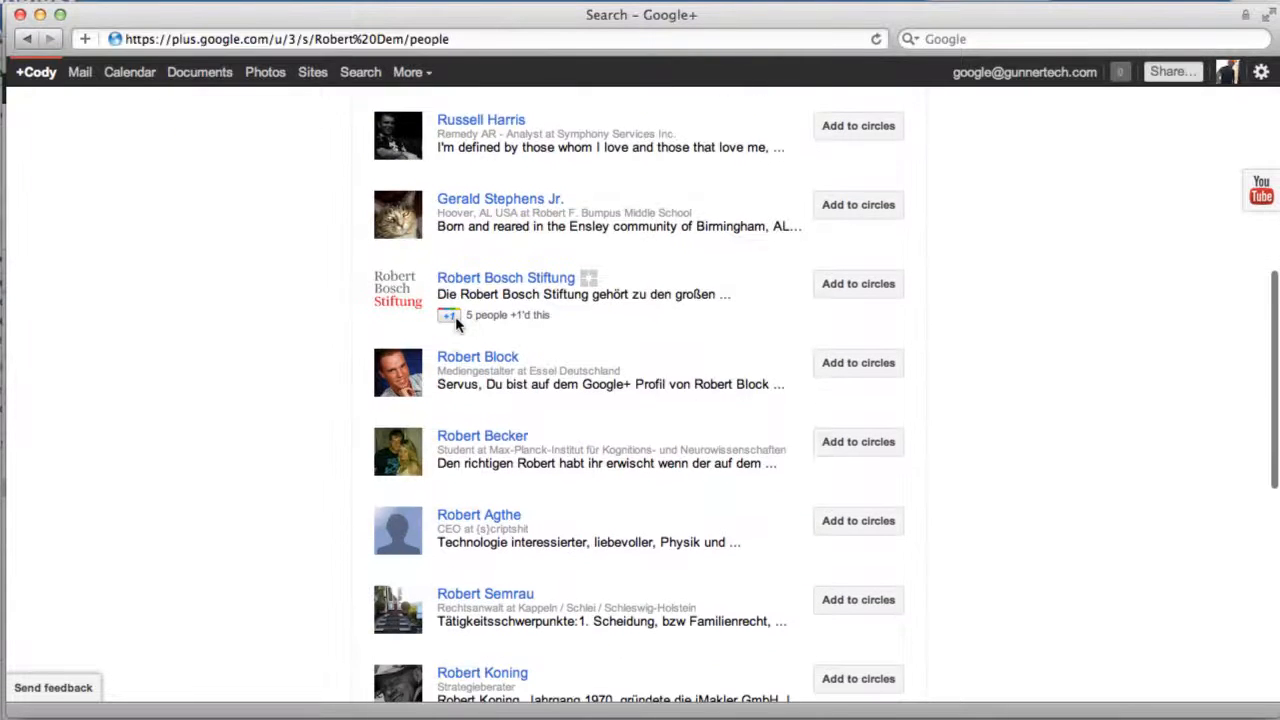
scroll(455, 320, "up", 15)
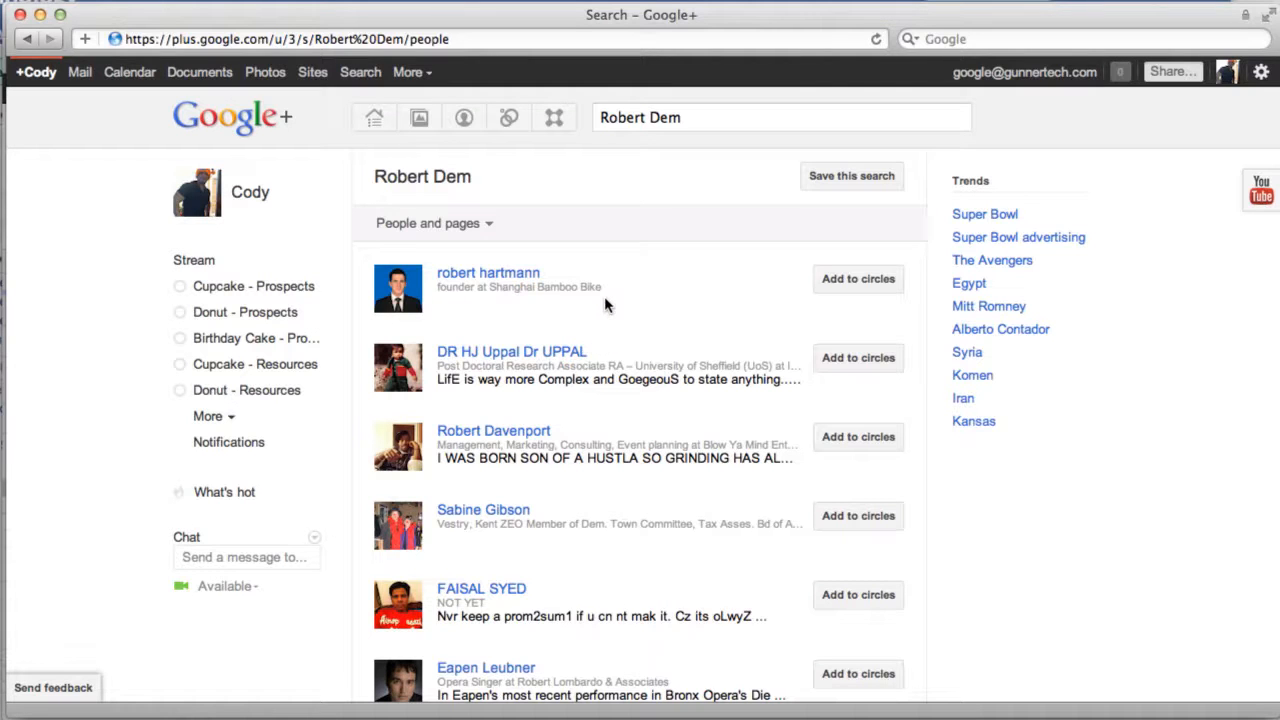
key("super+Tab")
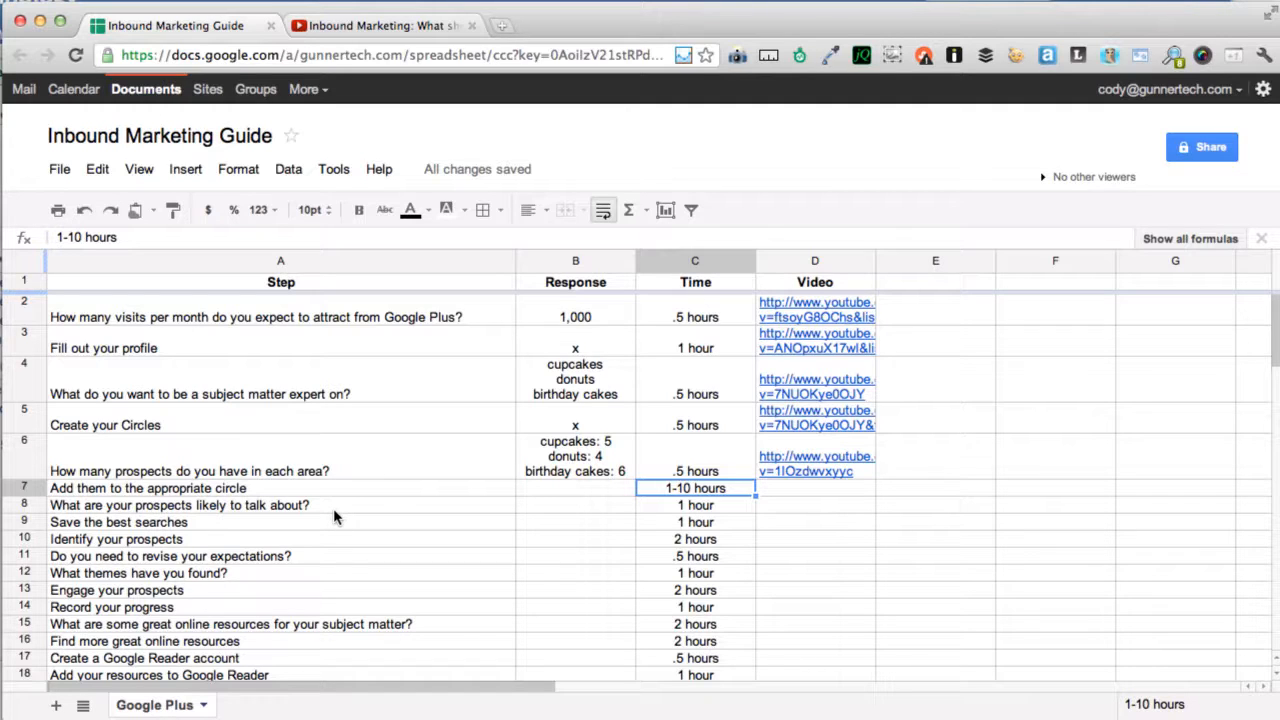
Step: Type x into Response cell B7 for 'Add them to the appropriate circle'
key("Left")
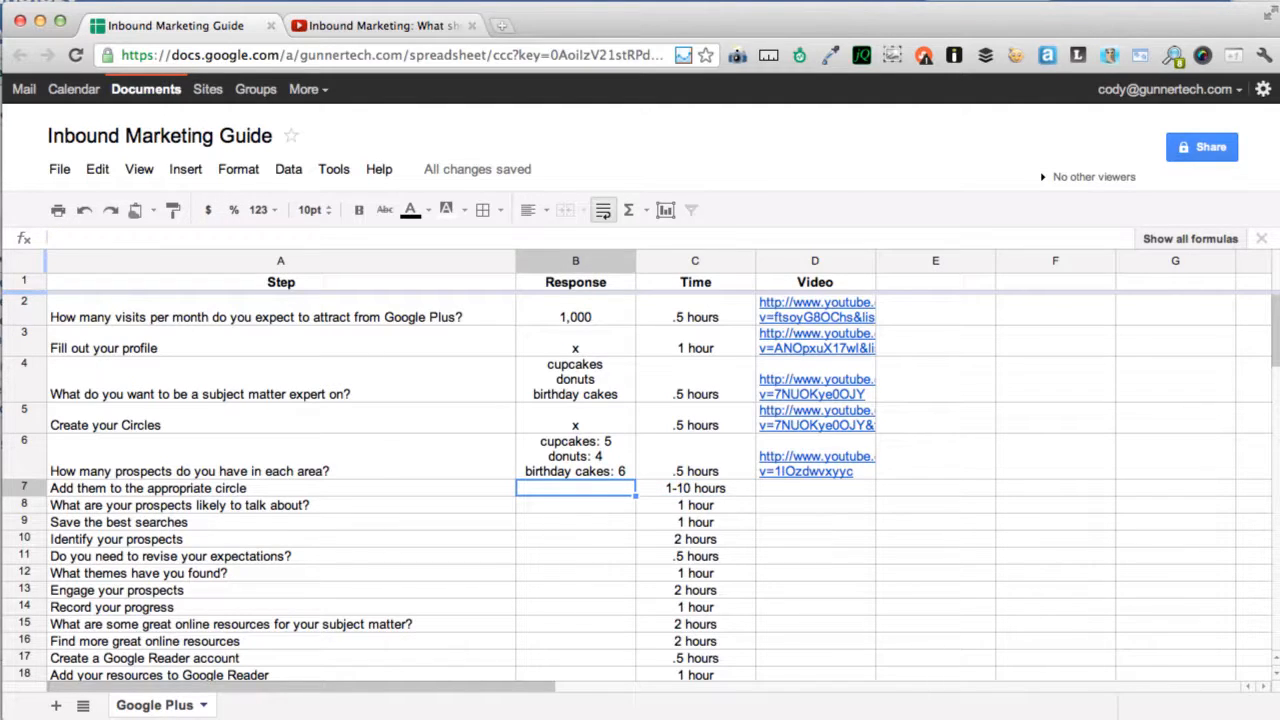
key("Down")
key("Right")
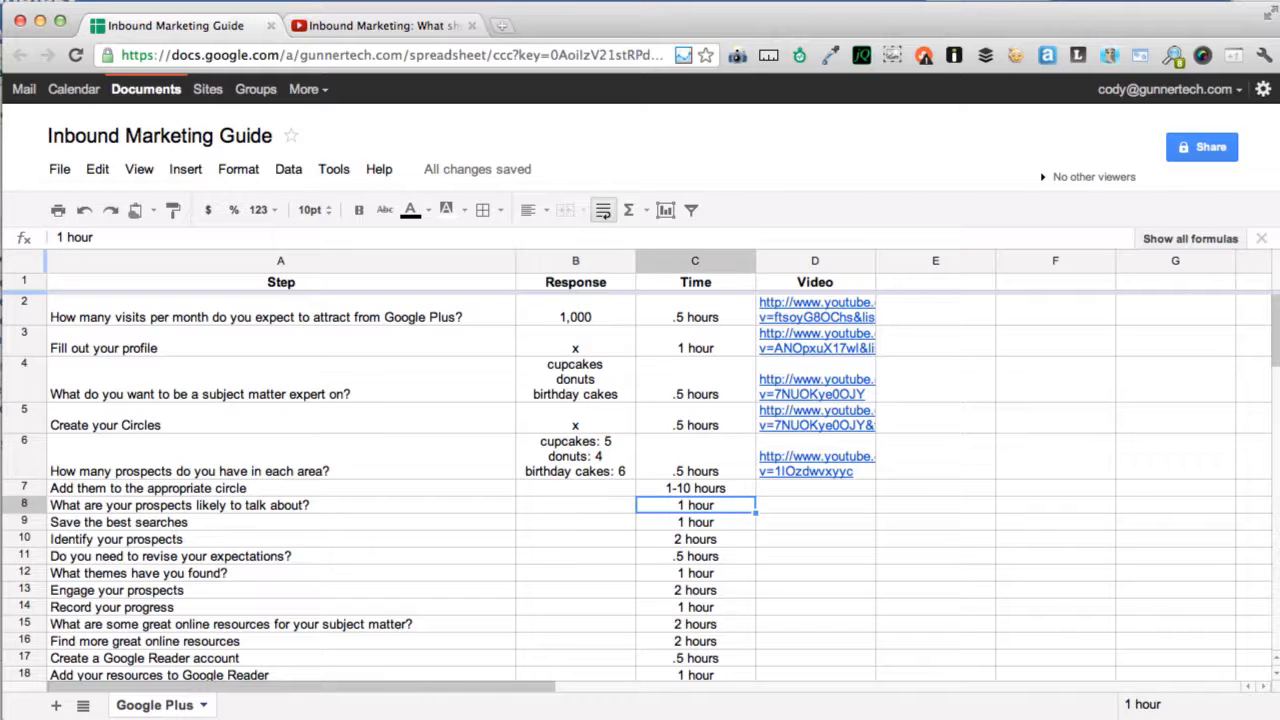
key("Left")
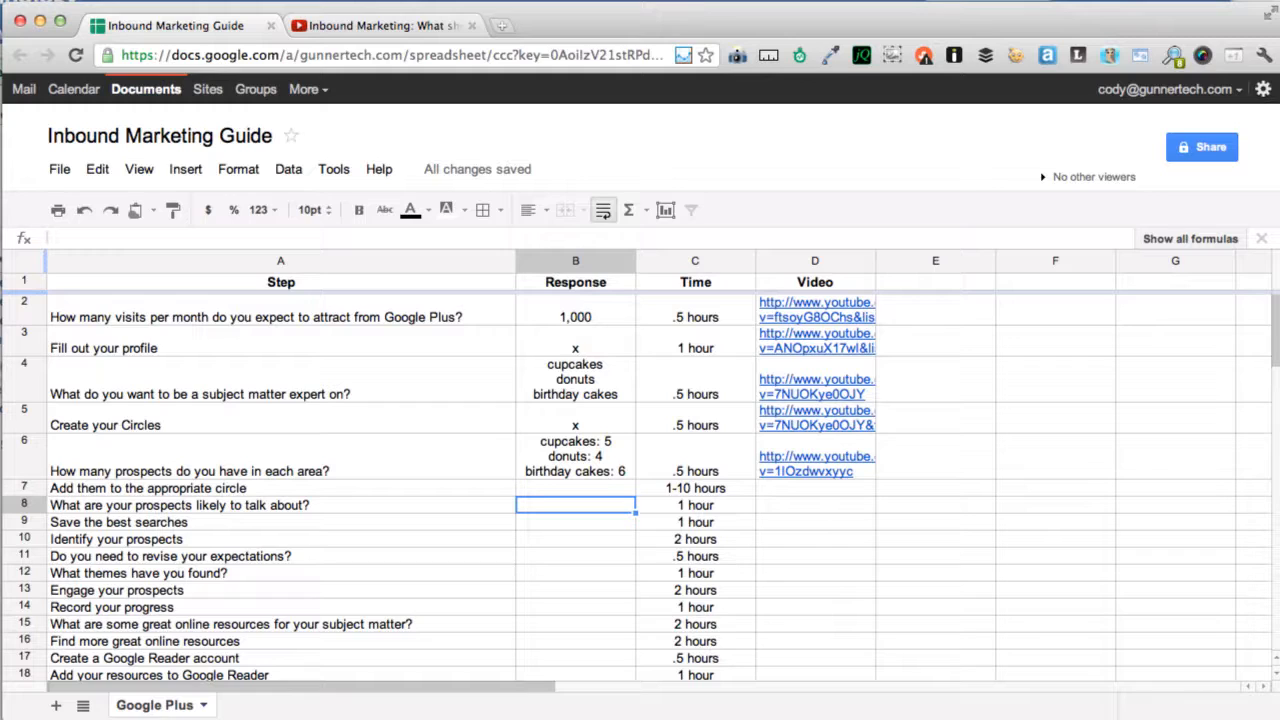
key("Left")
key("Right")
key("Up")
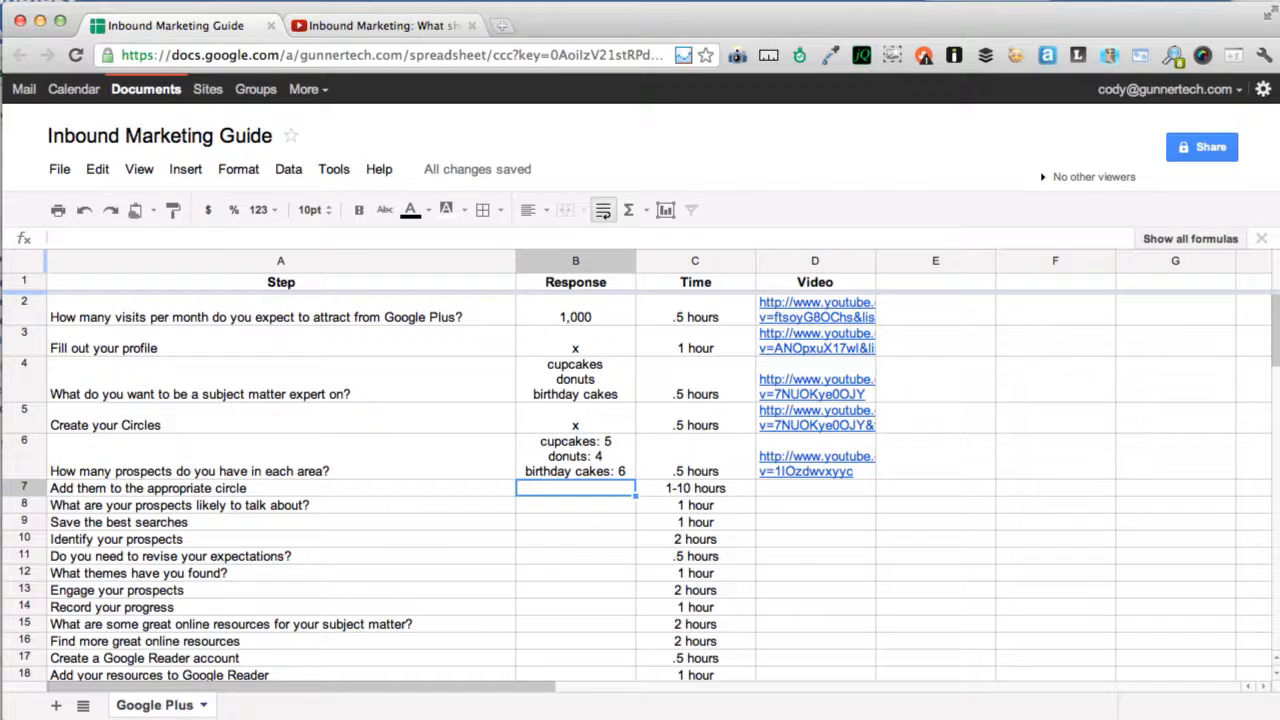
type("x")
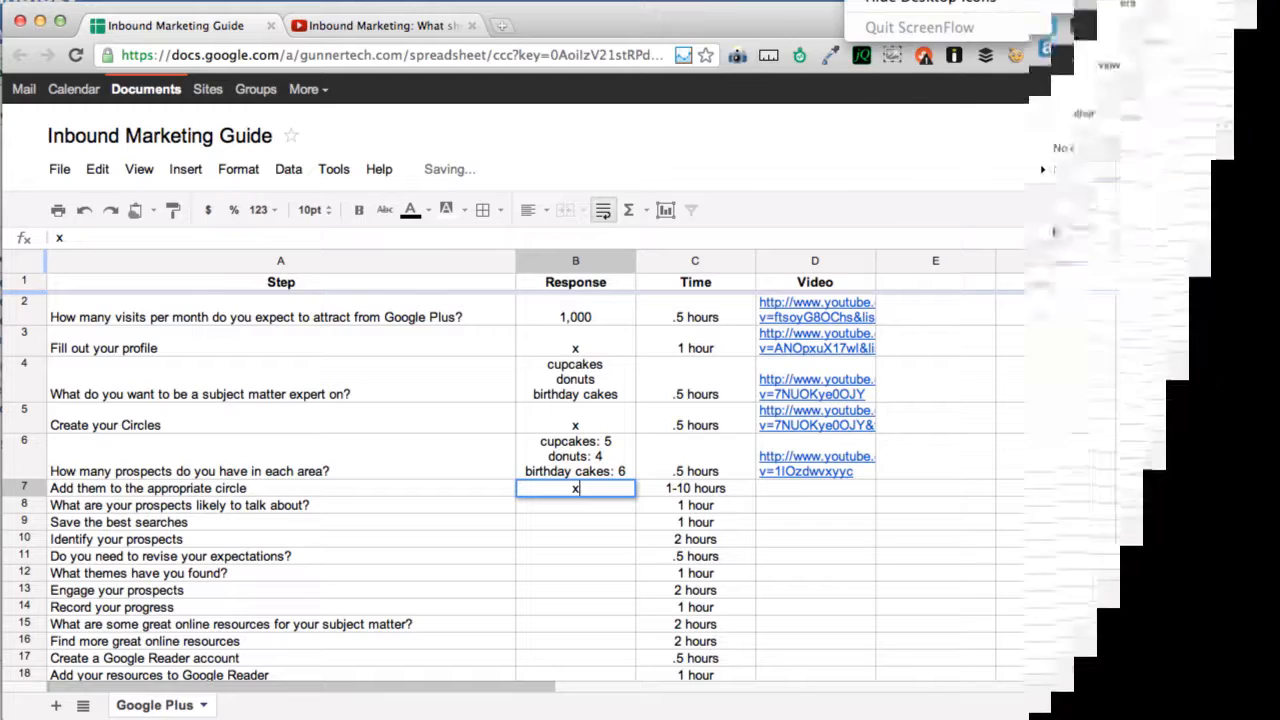